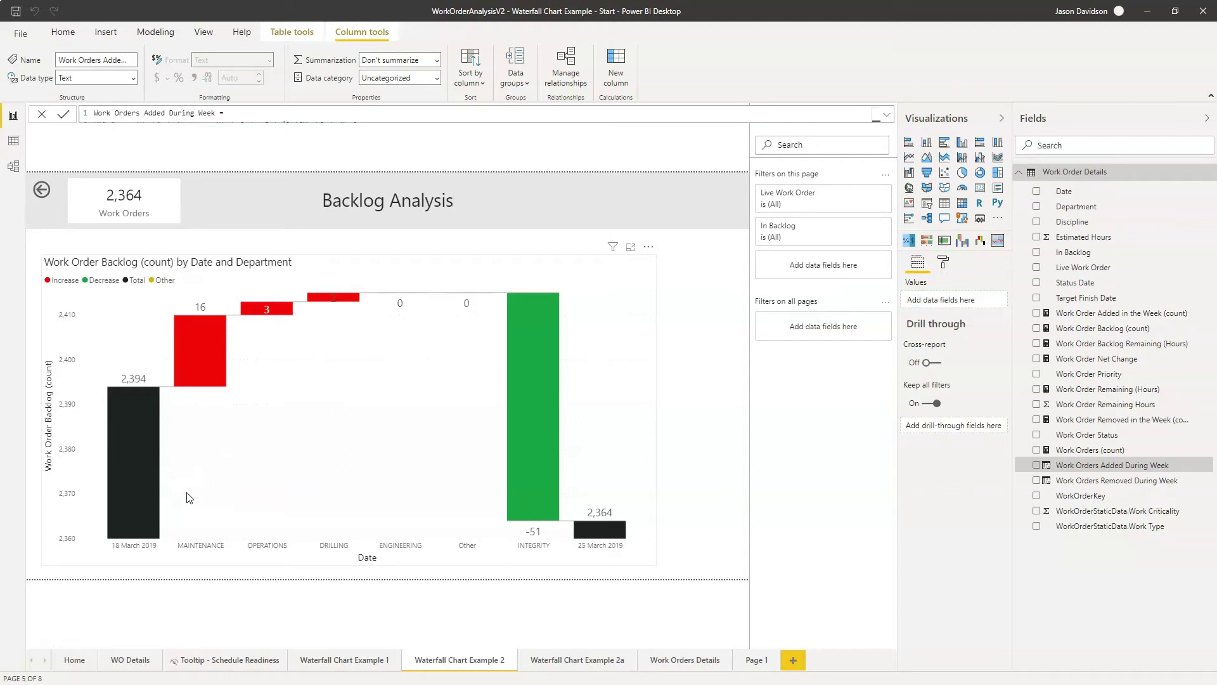
Step: Examine the department changes between 18 and 25 March 2019 in the Work Order Backlog waterfall chart, especially Maintenance
mouse_move(204, 462)
left_mouse_down()
mouse_move(250, 413)
mouse_move(205, 373)
mouse_move(582, 255)
mouse_move(477, 291)
mouse_move(597, 407)
left_mouse_up()
mouse_move(295, 371)
left_mouse_down()
mouse_move(169, 358)
mouse_move(221, 327)
mouse_move(346, 298)
mouse_move(198, 337)
mouse_move(275, 324)
mouse_move(212, 329)
mouse_move(235, 304)
mouse_move(272, 343)
mouse_move(184, 362)
left_mouse_up()
mouse_move(188, 355)
mouse_move(207, 321)
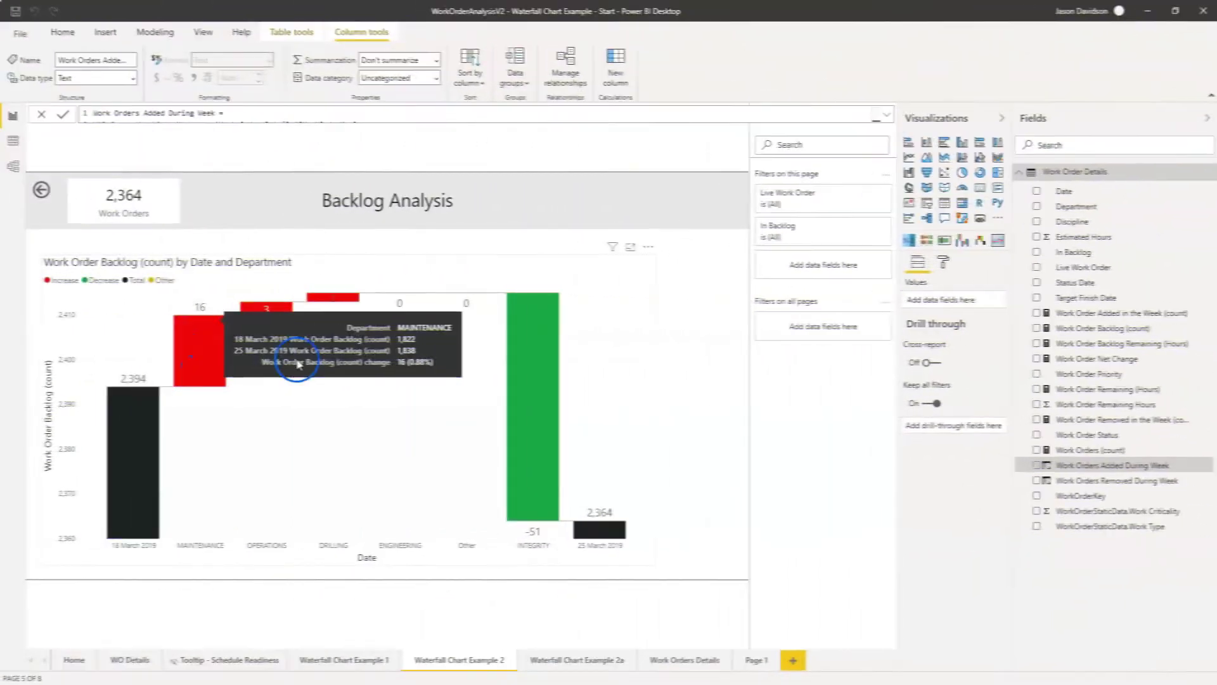
left_click(323, 444)
left_click(388, 443)
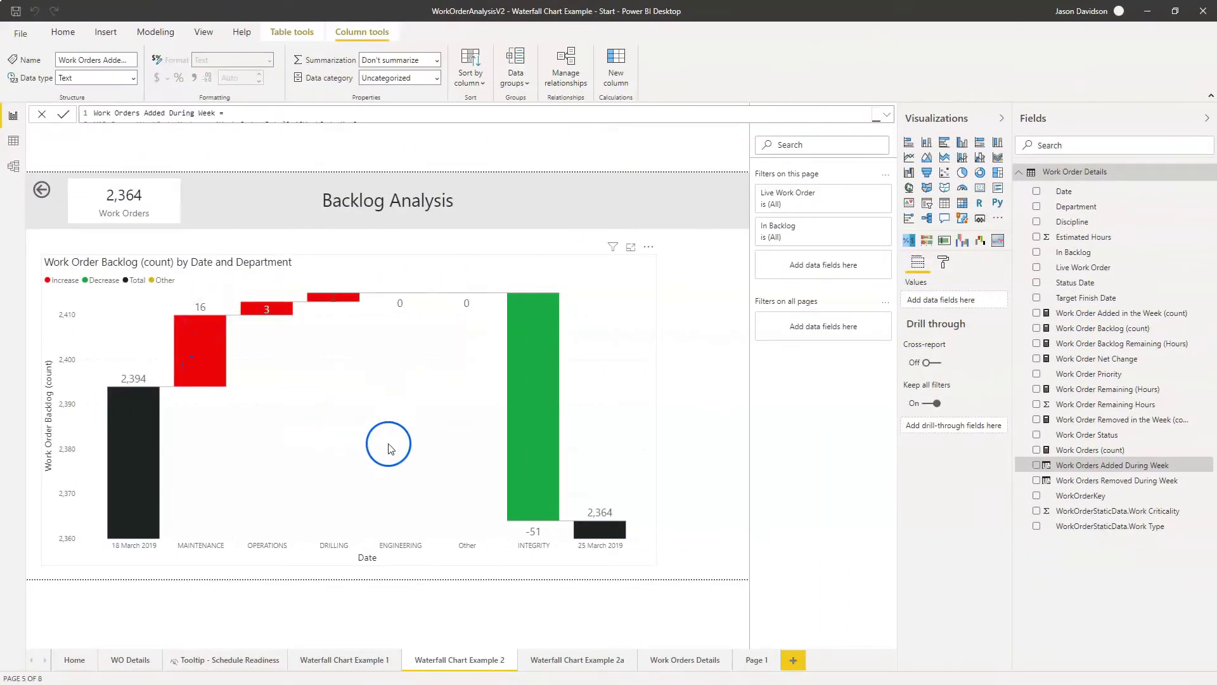
left_click(347, 375)
left_click(319, 362)
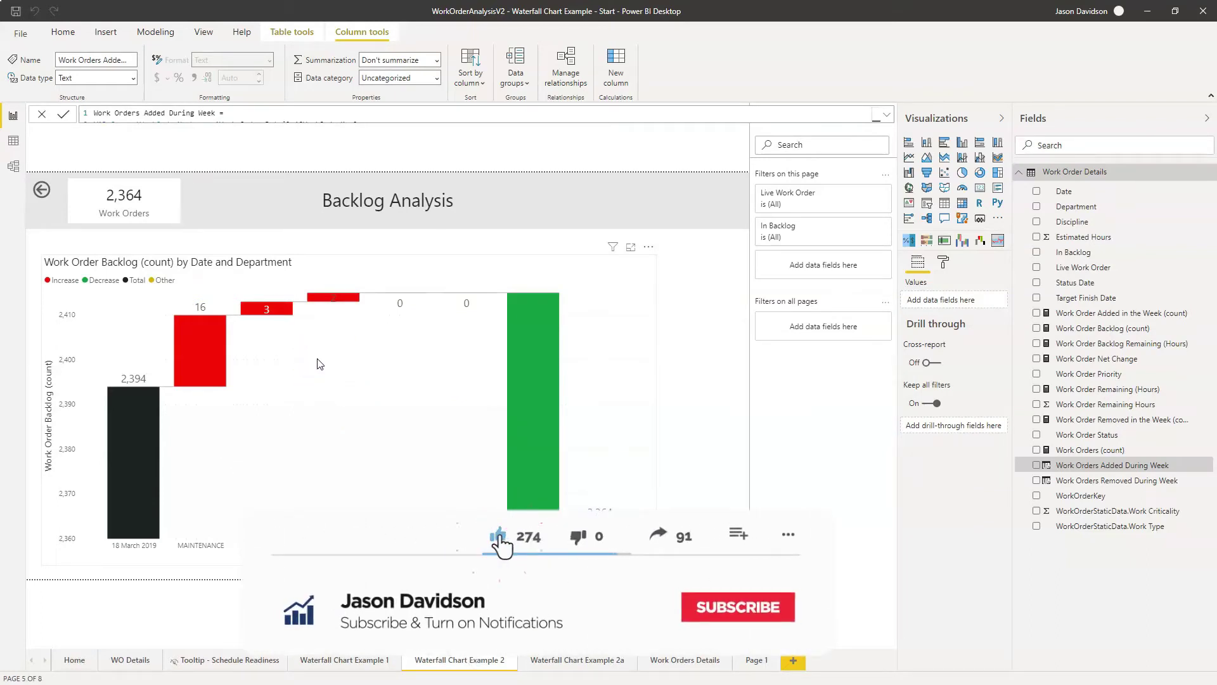
left_click_drag(372, 297, 475, 244)
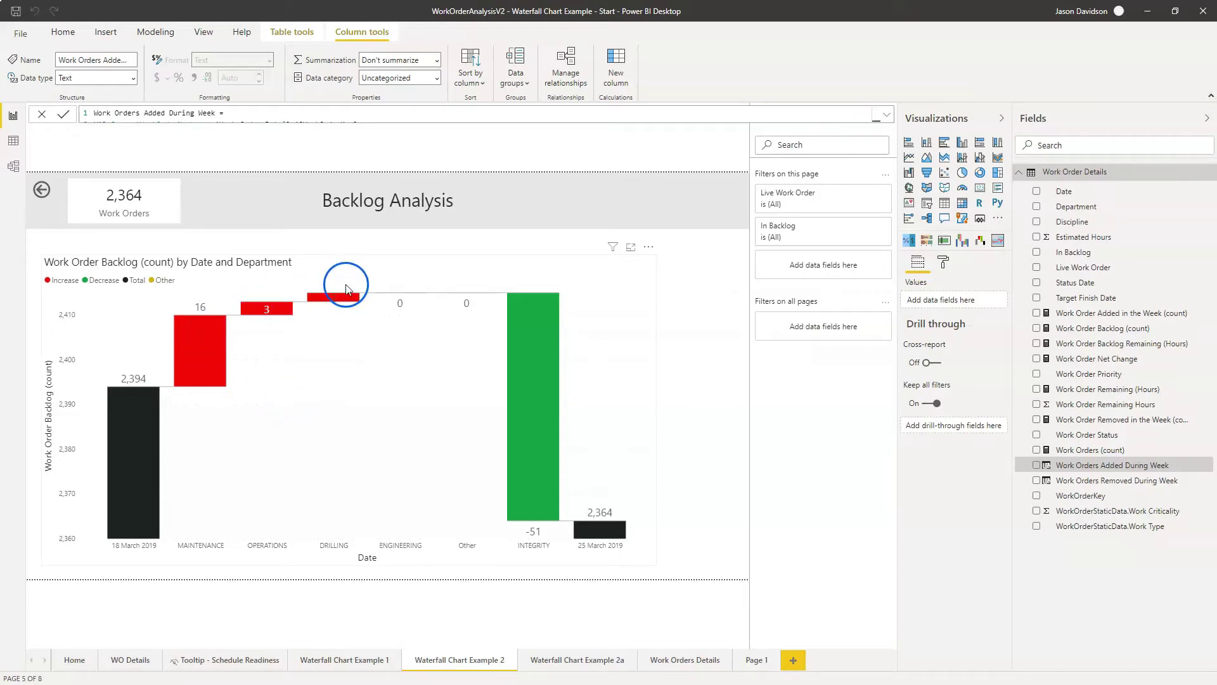
Step: Open the Waterfall Chart Example 2a page and examine the Integrity and Maintenance changes in its waterfall chart
left_click(576, 660)
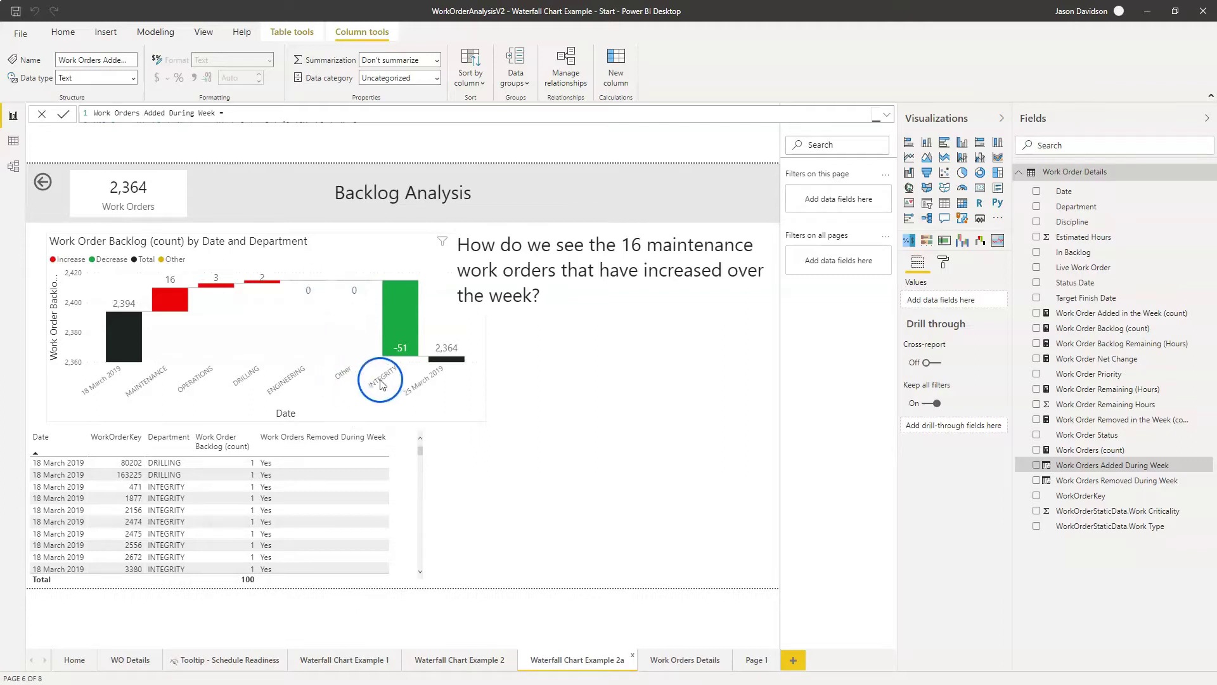
mouse_move(397, 353)
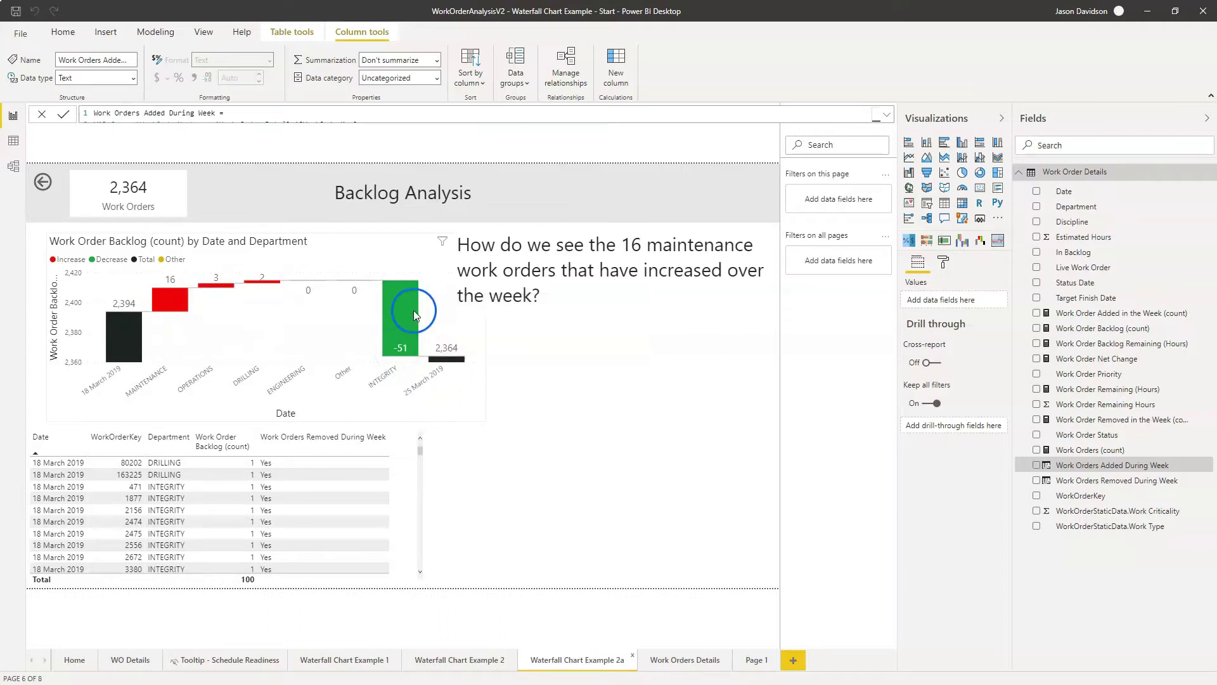
mouse_move(172, 306)
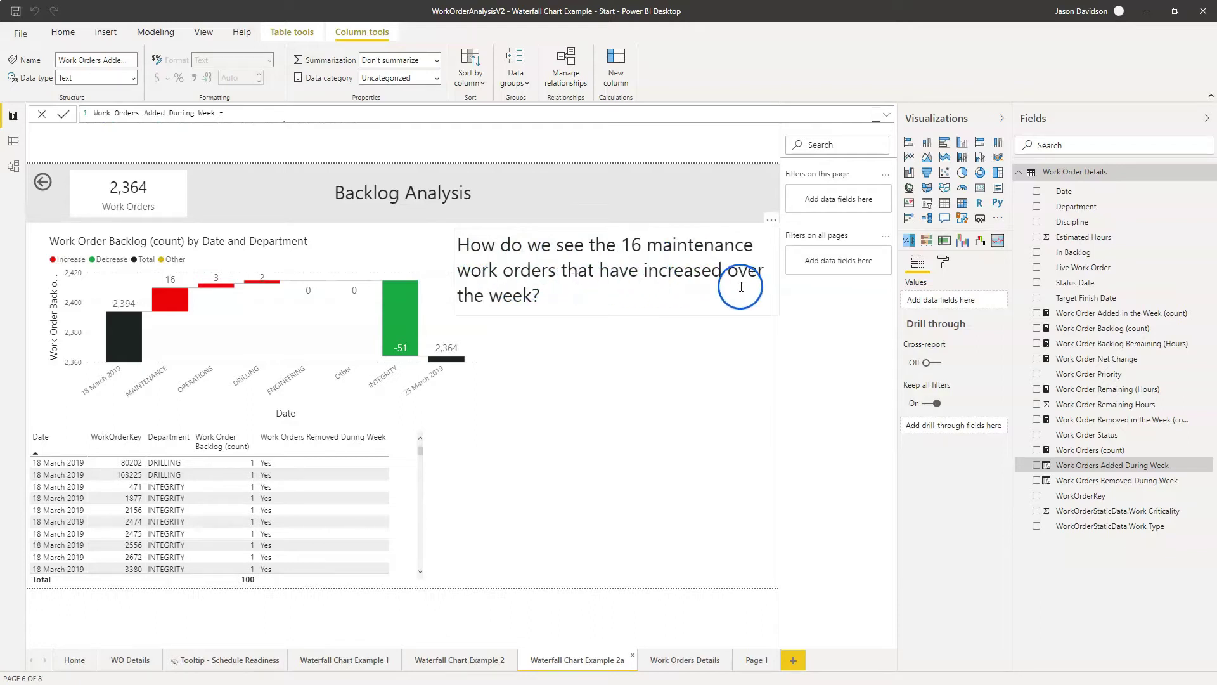
right_click(174, 298)
mouse_move(174, 294)
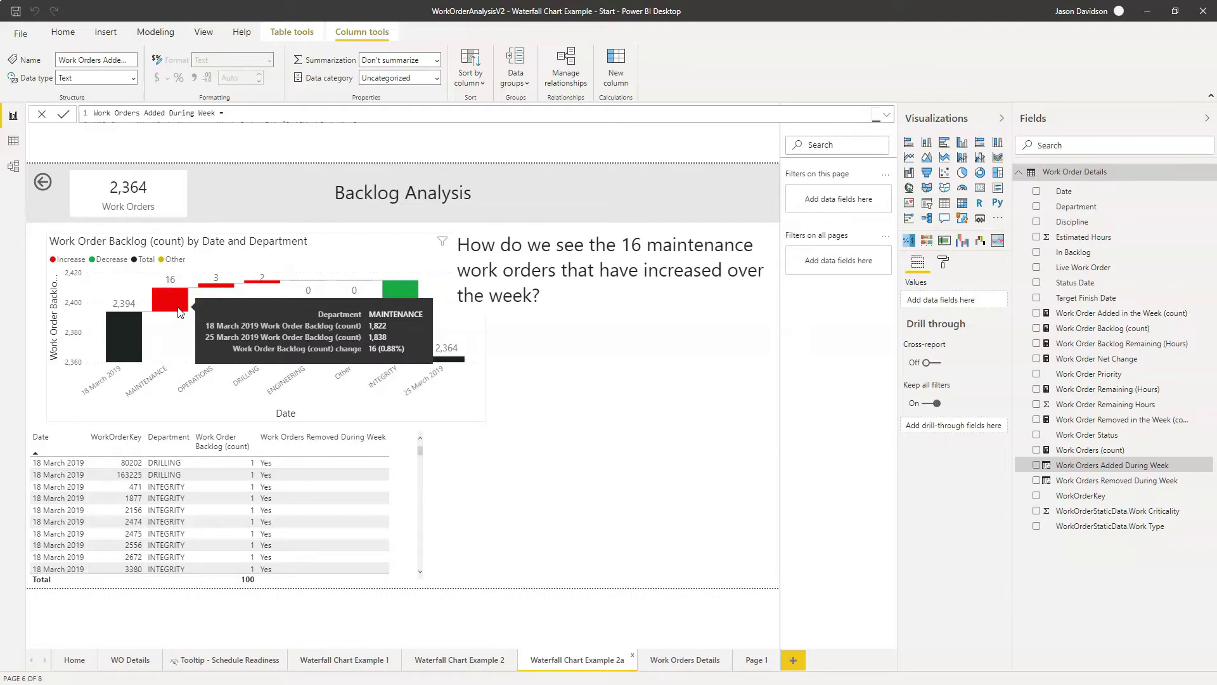
left_click(184, 315)
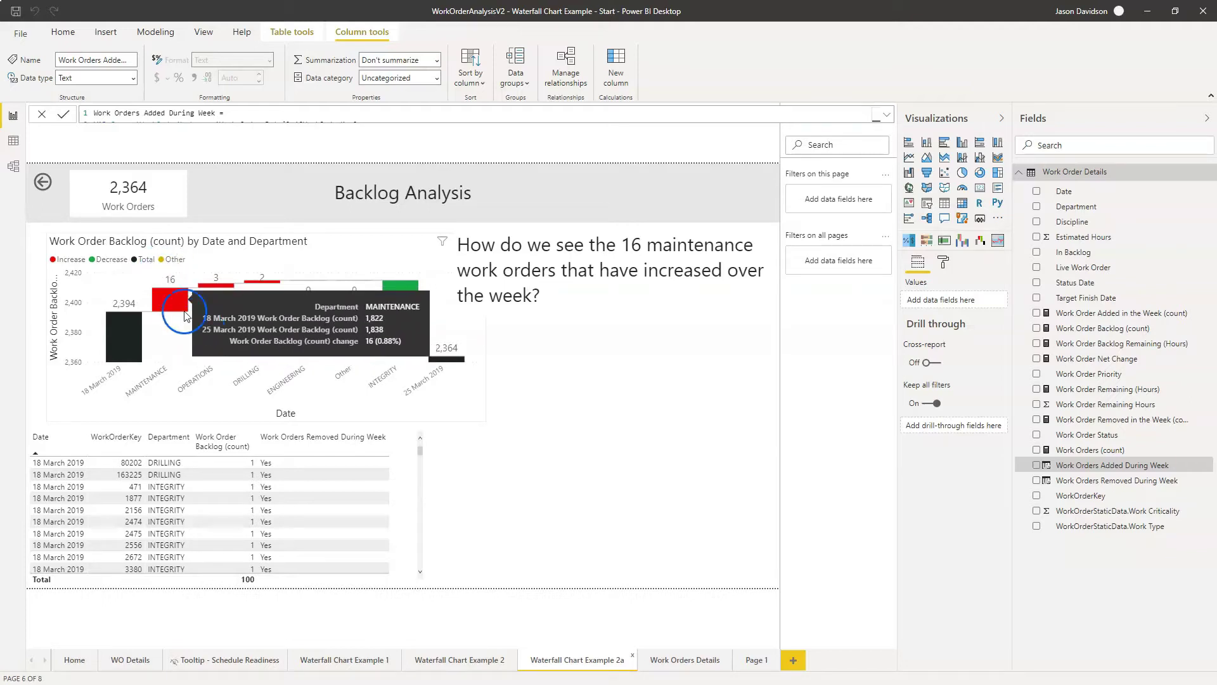
left_click(199, 336)
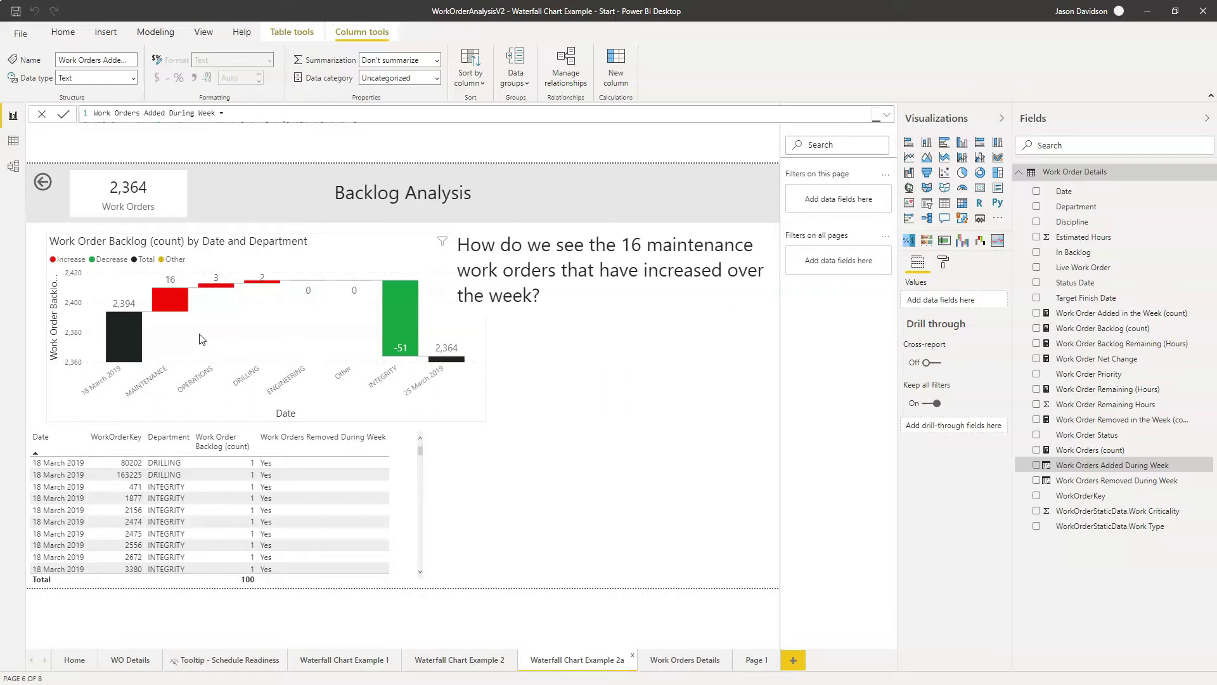
left_click(178, 309)
mouse_move(180, 309)
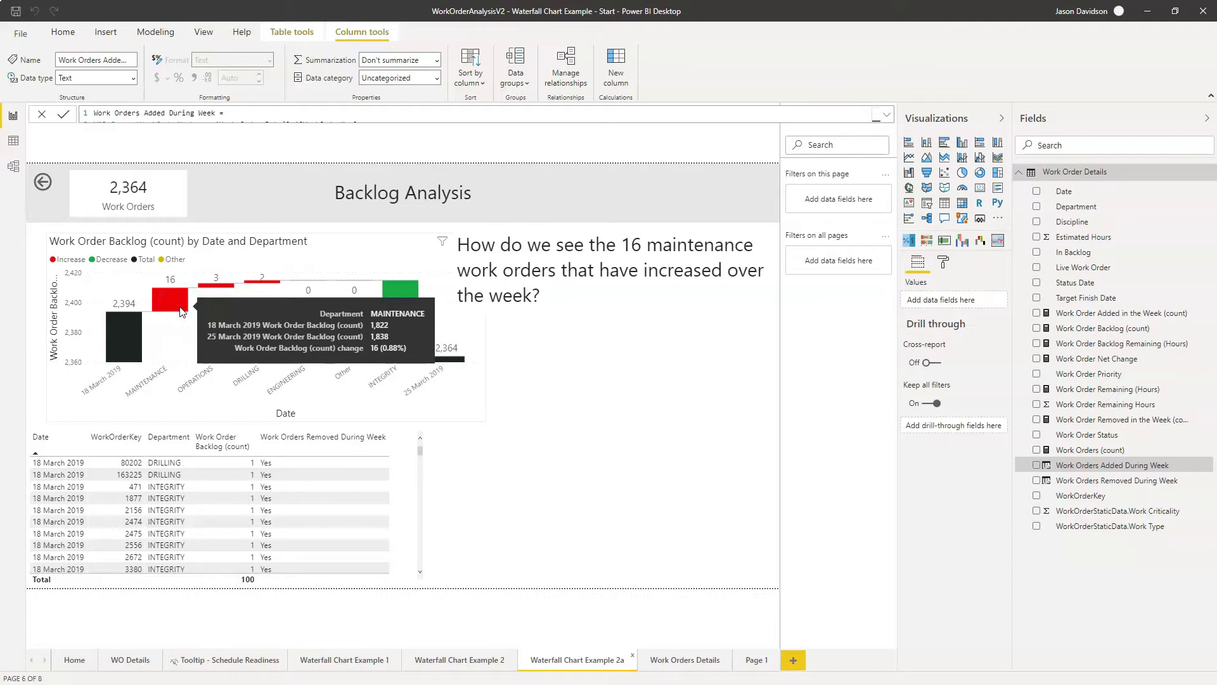
left_click(175, 287)
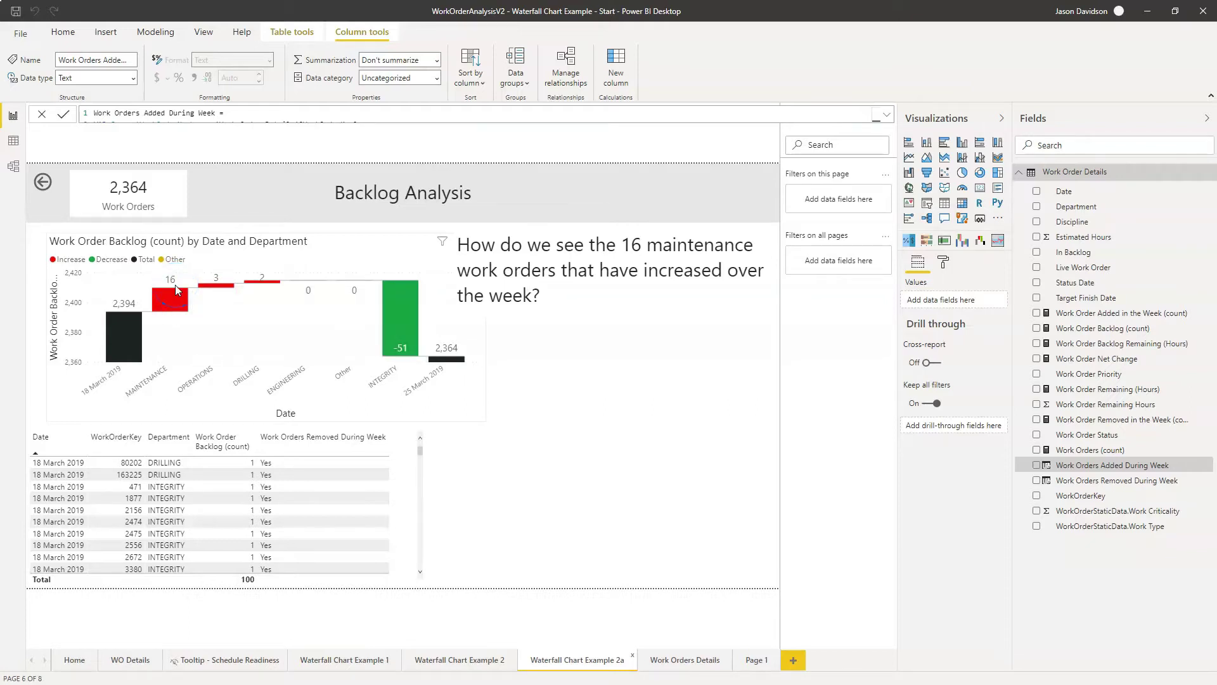
left_click(595, 297)
left_click(550, 306)
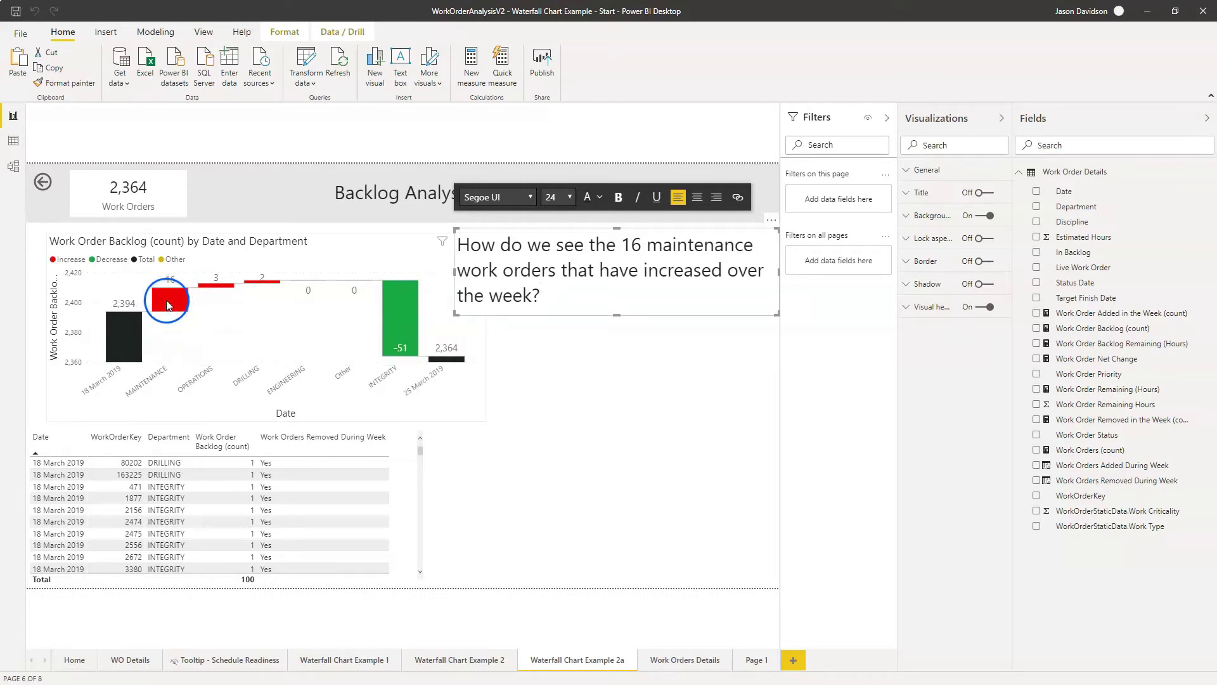
mouse_move(169, 333)
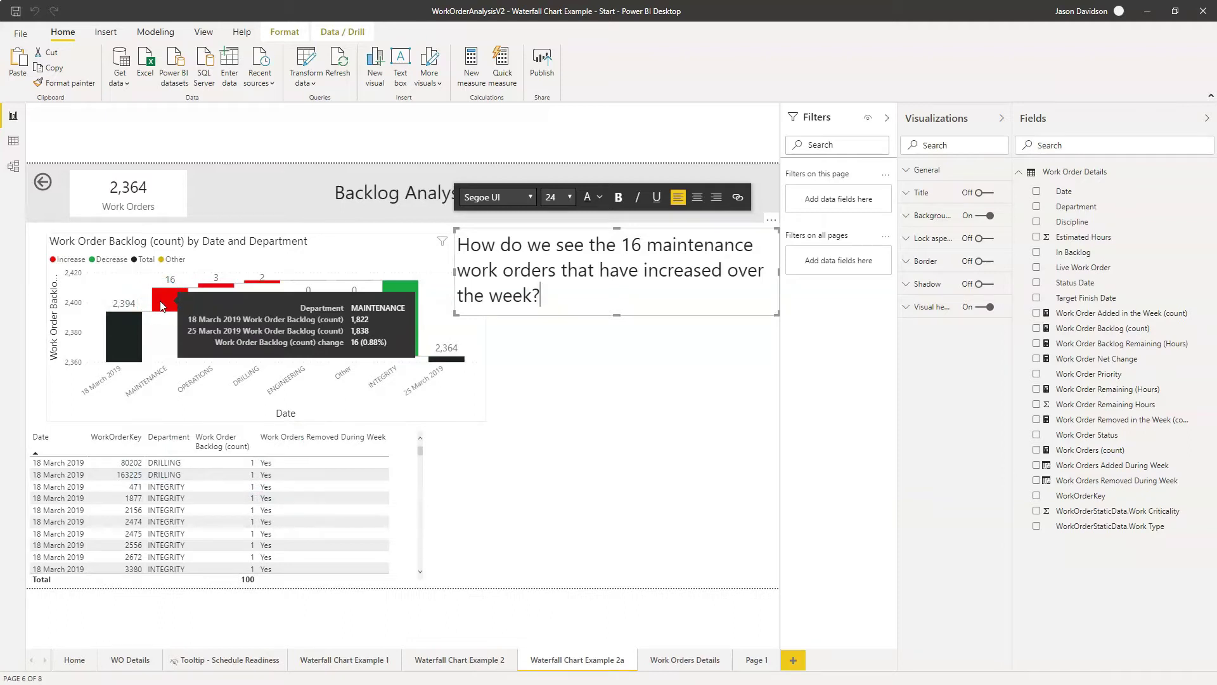
left_click(176, 391)
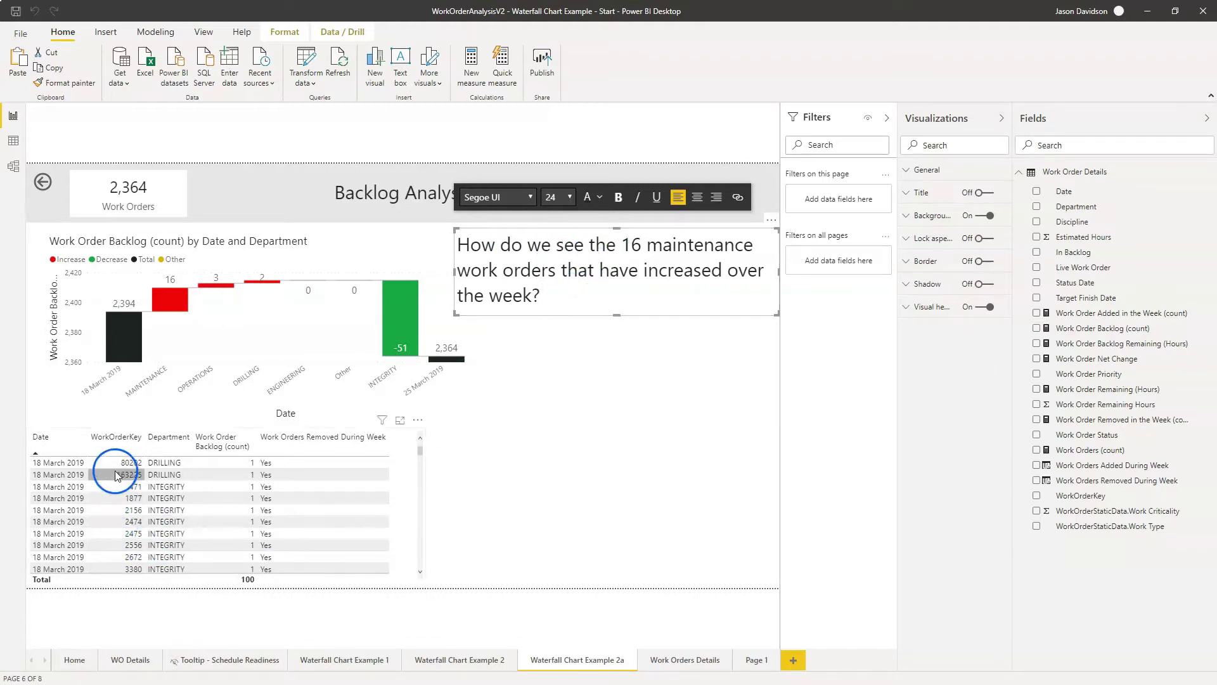
Step: Remove the Work Orders Removed During Week column from the table and clear that field's filter
left_click(74, 433)
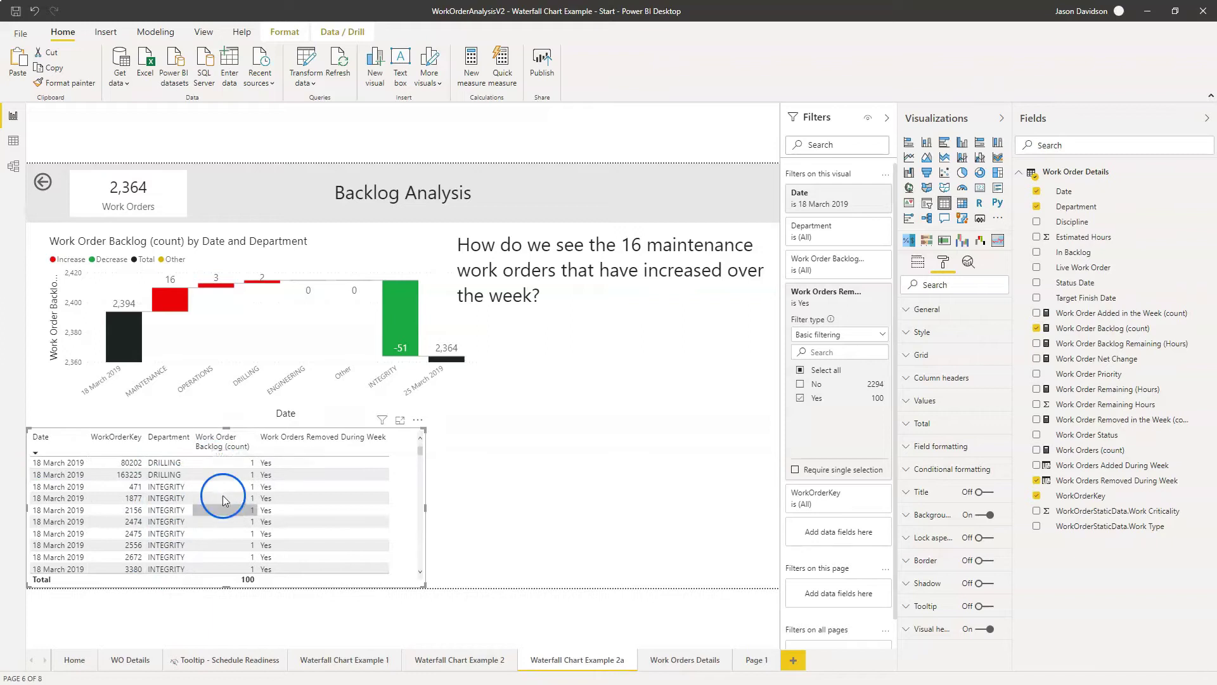
left_click(342, 443)
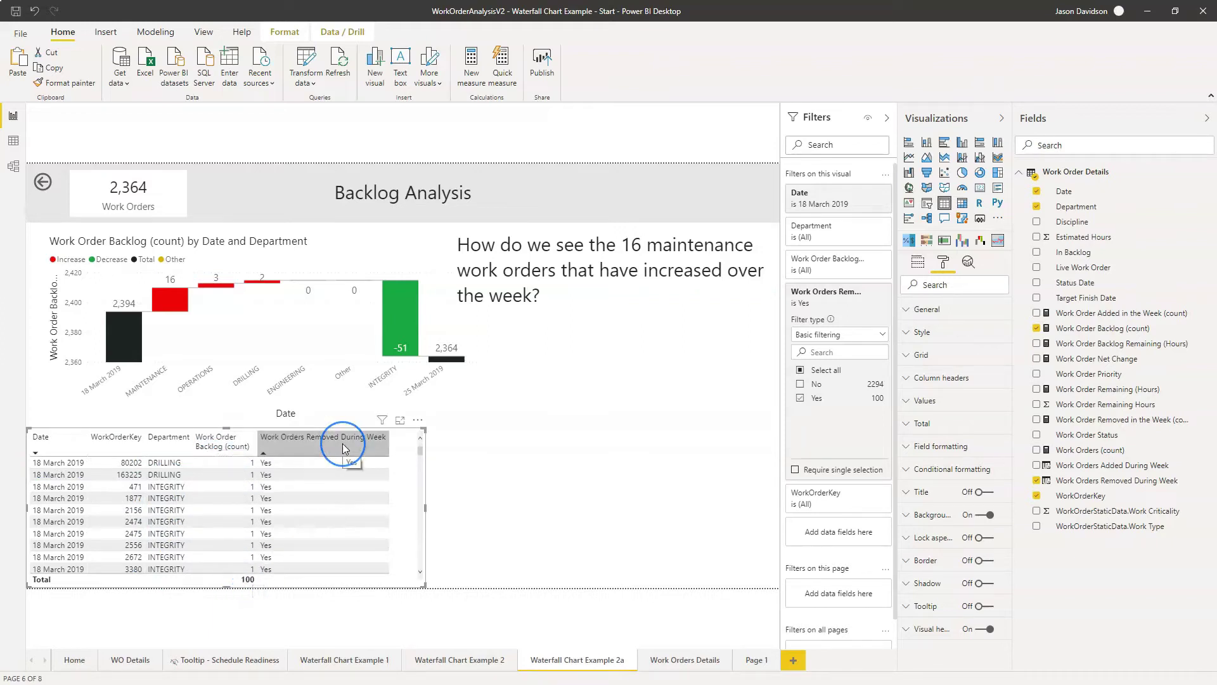
left_click(1037, 480)
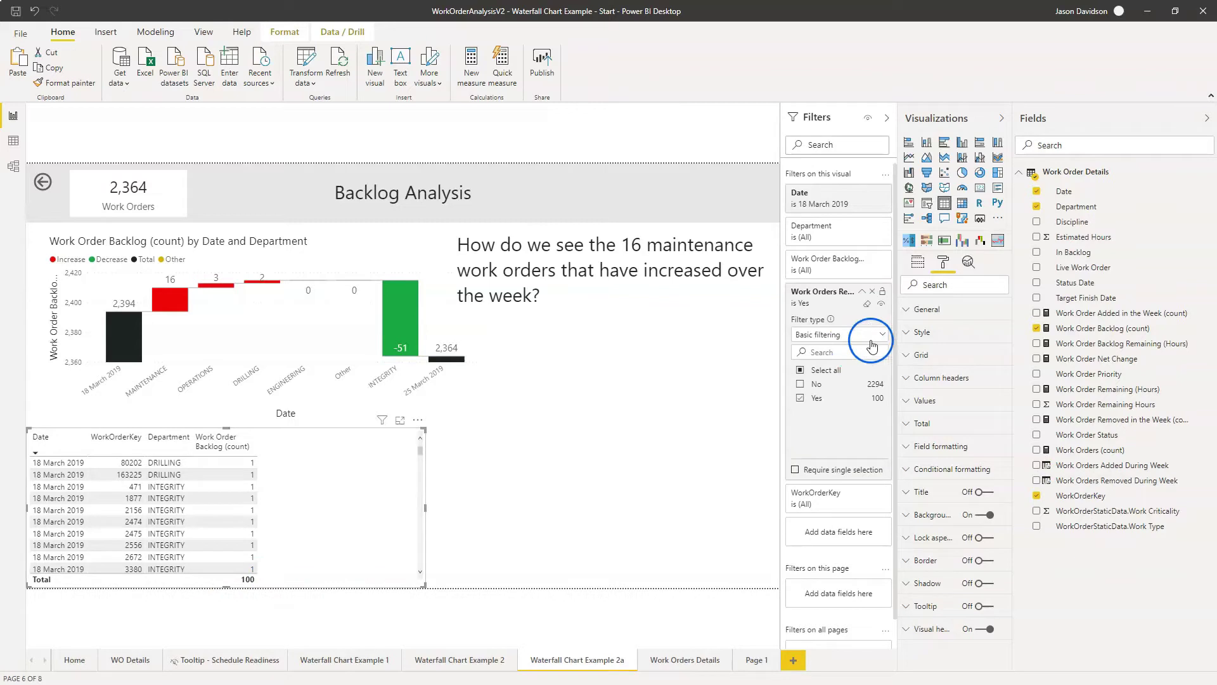
left_click(866, 301)
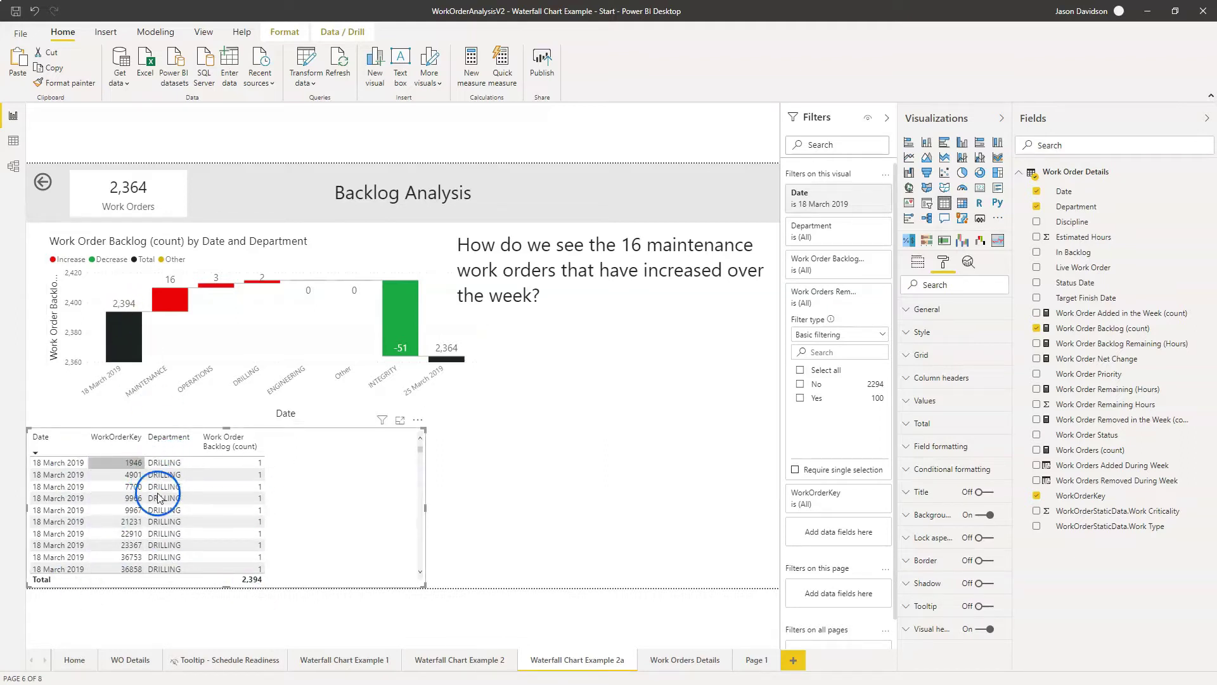
Step: Cross-filter the table by the chart's Maintenance bar, then by the 25 March 2019 bar, to compare the listed work orders
mouse_move(172, 299)
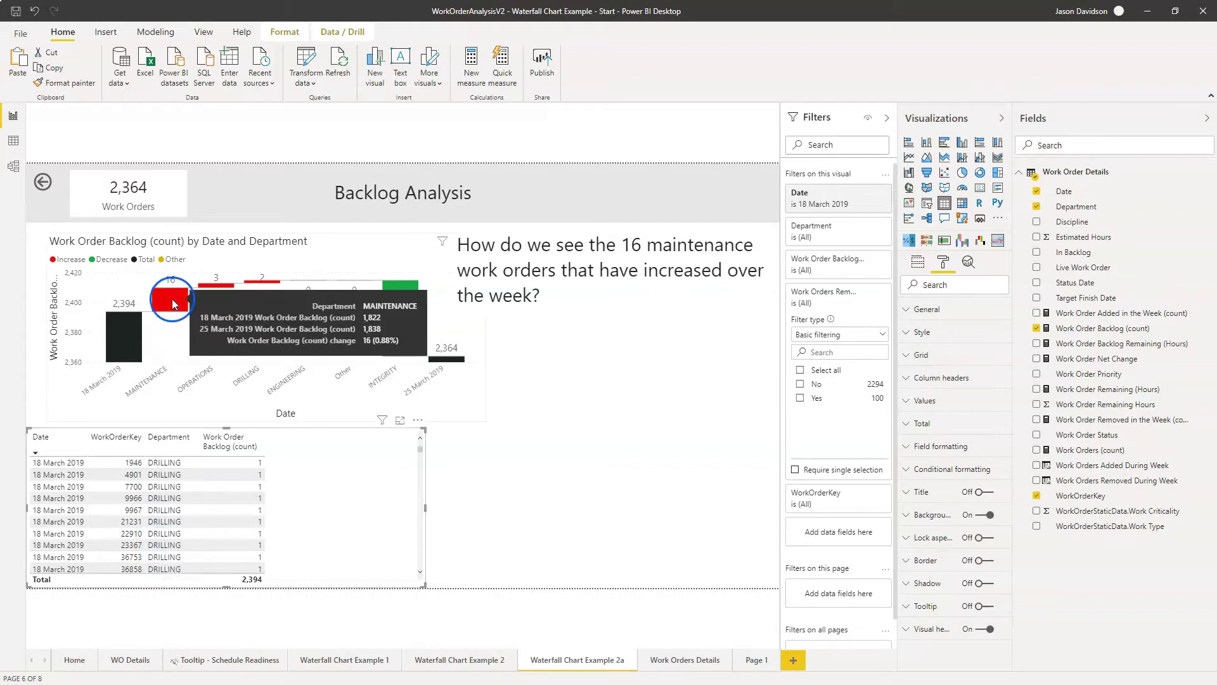
left_click(173, 298)
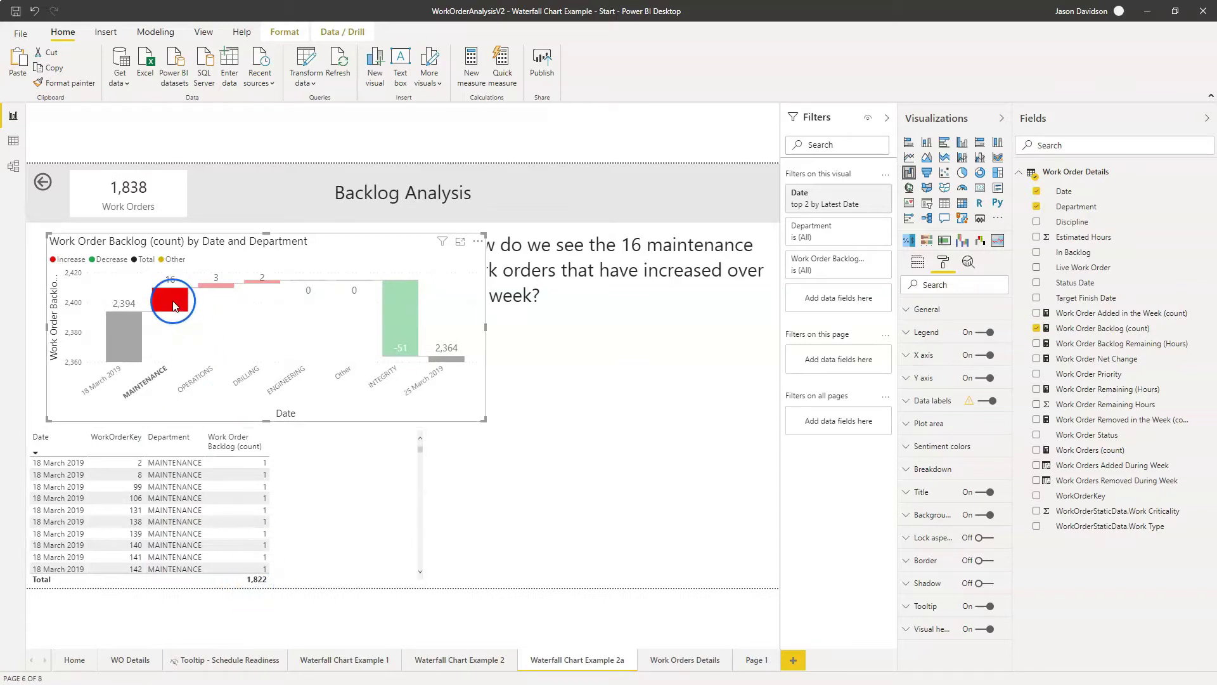
mouse_move(173, 305)
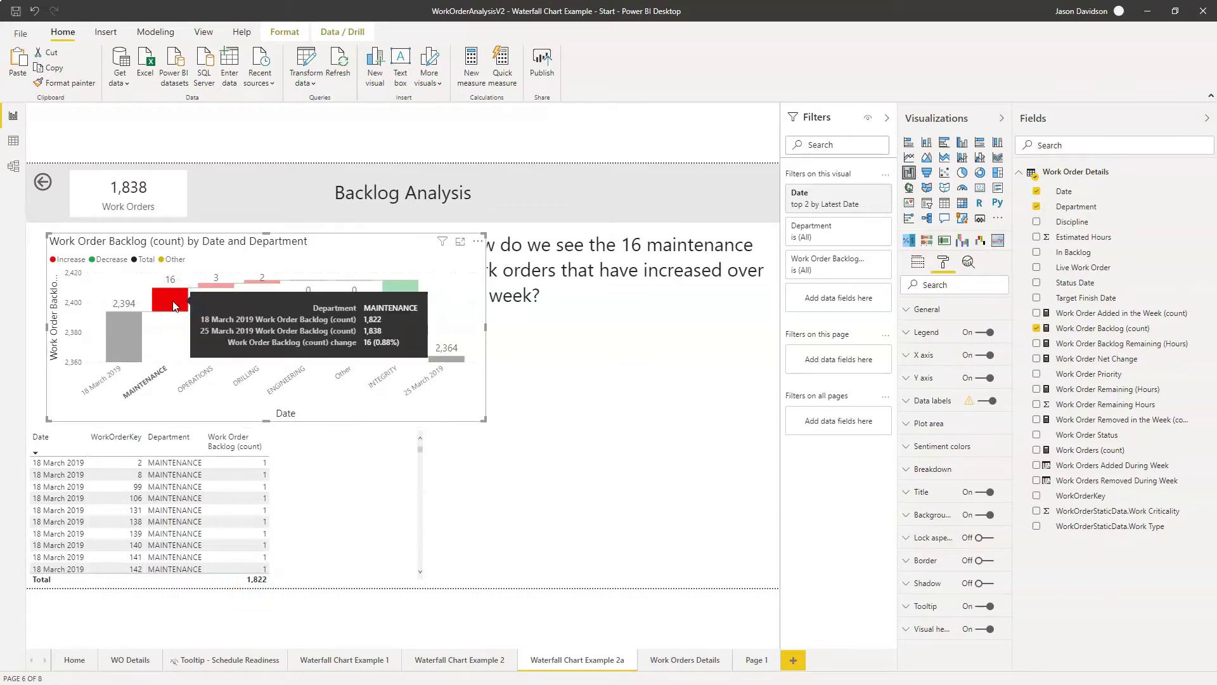
left_click(279, 530)
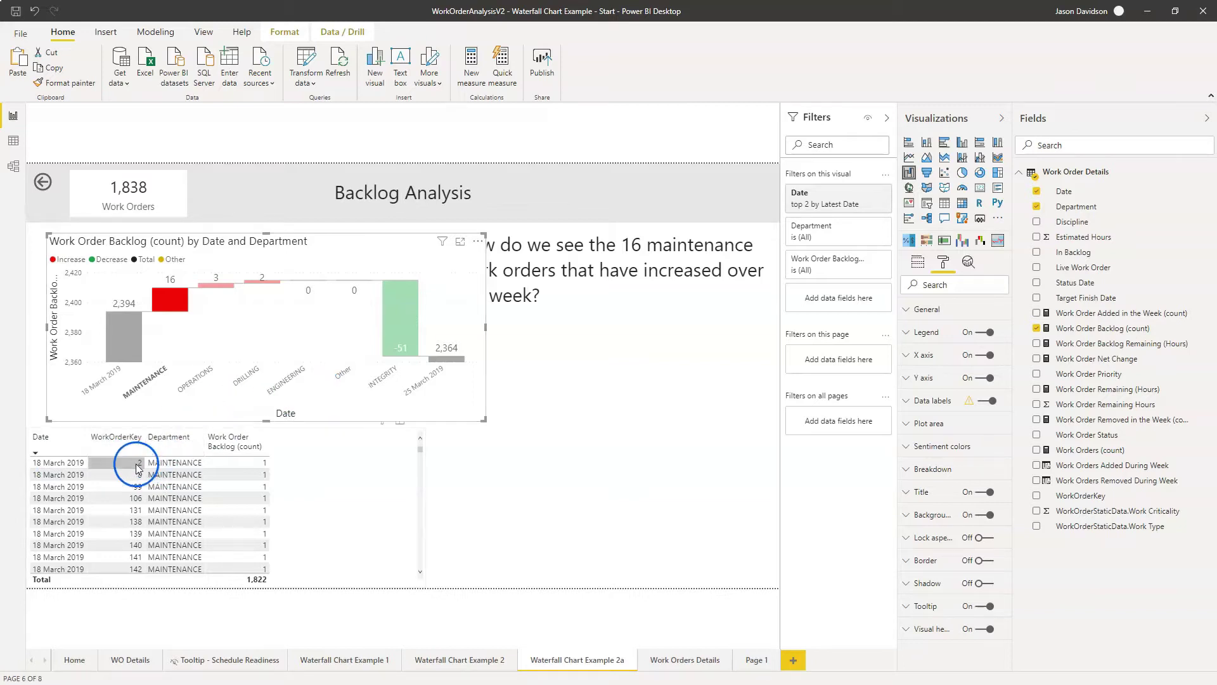
left_click(451, 370)
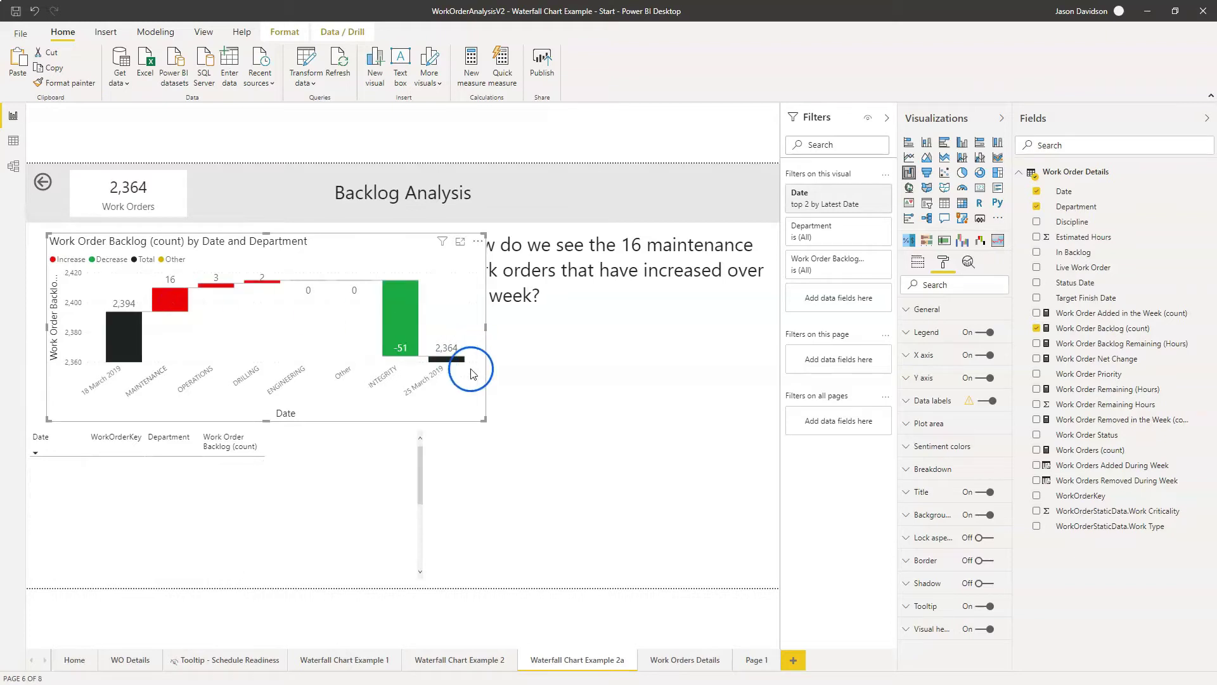
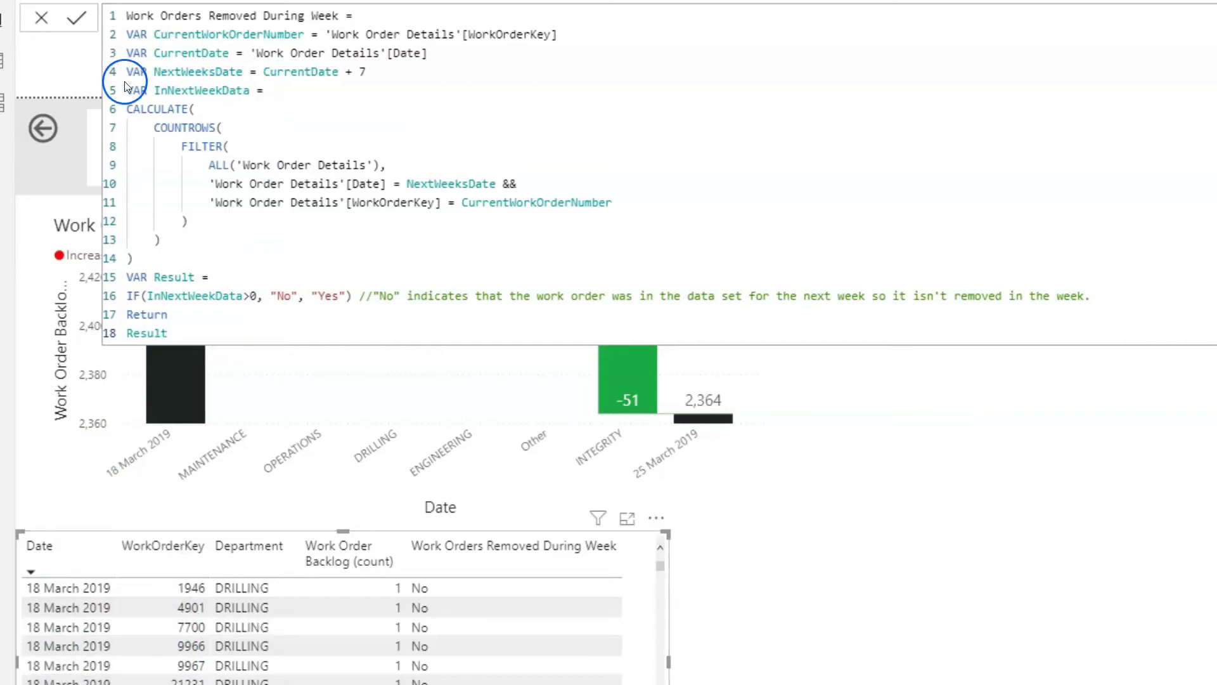
Step: Review the DAX formula of the Work Orders Removed During Week column and collapse the formula view
left_click(165, 71)
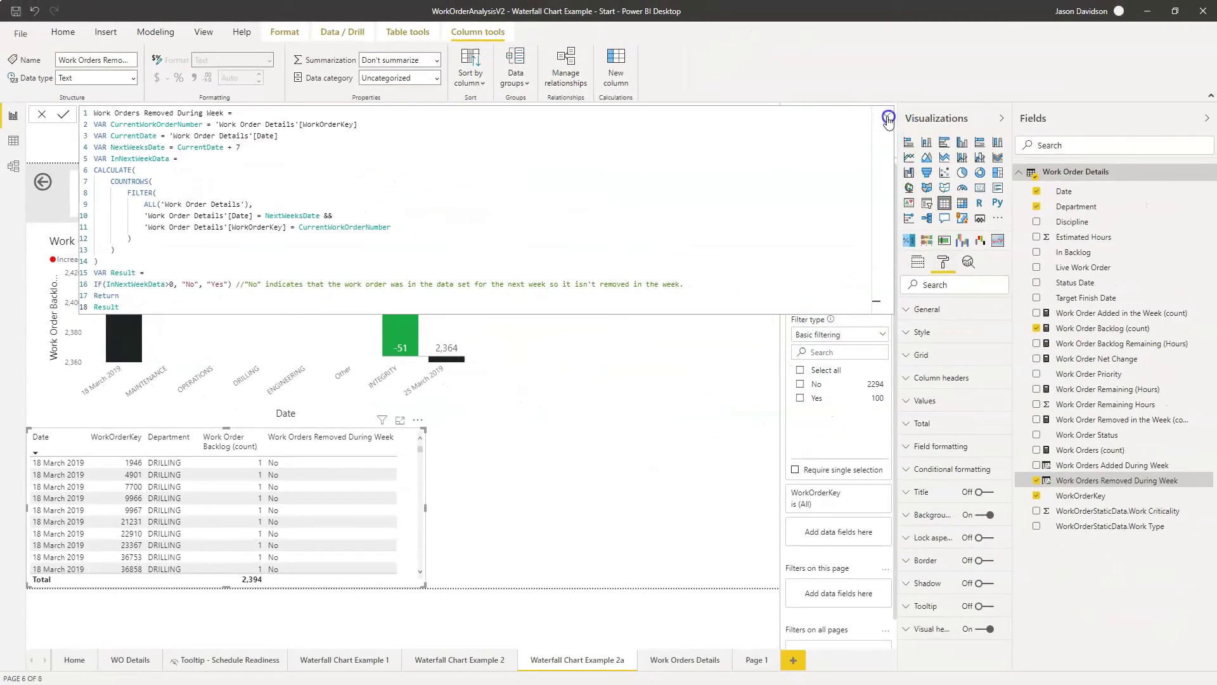
left_click(888, 119)
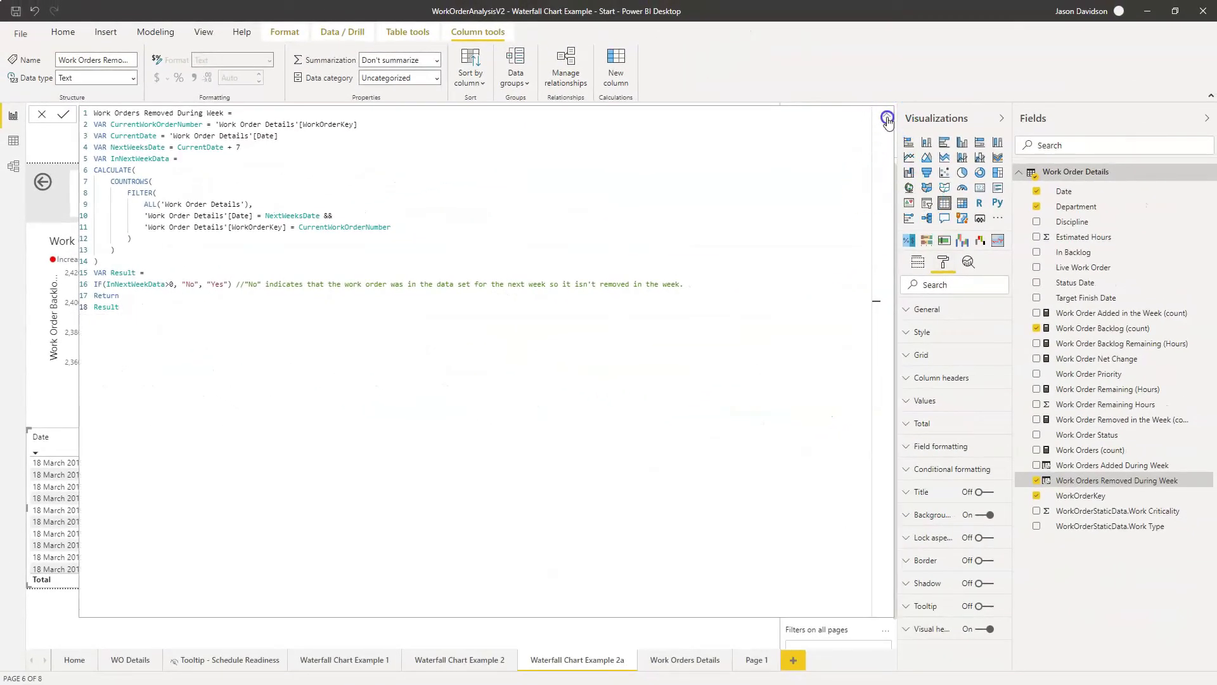
left_click(888, 118)
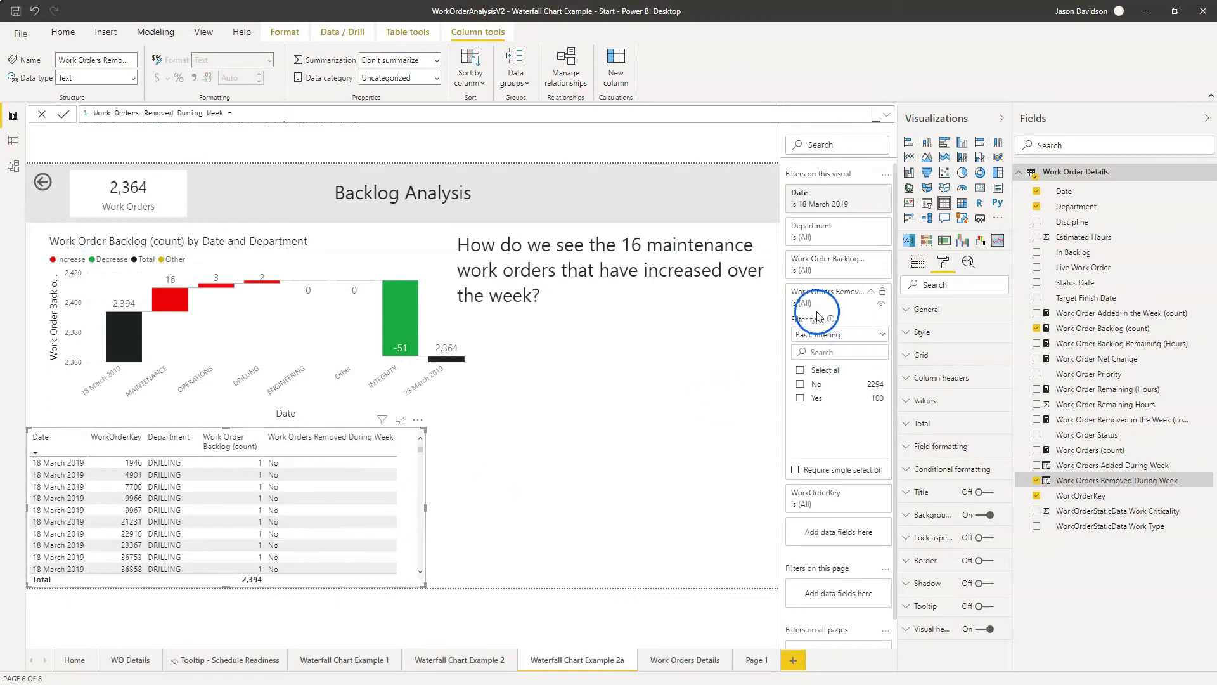
Step: Filter the table to rows where Work Orders Removed During Week is Yes and collapse the filter card
left_click(799, 399)
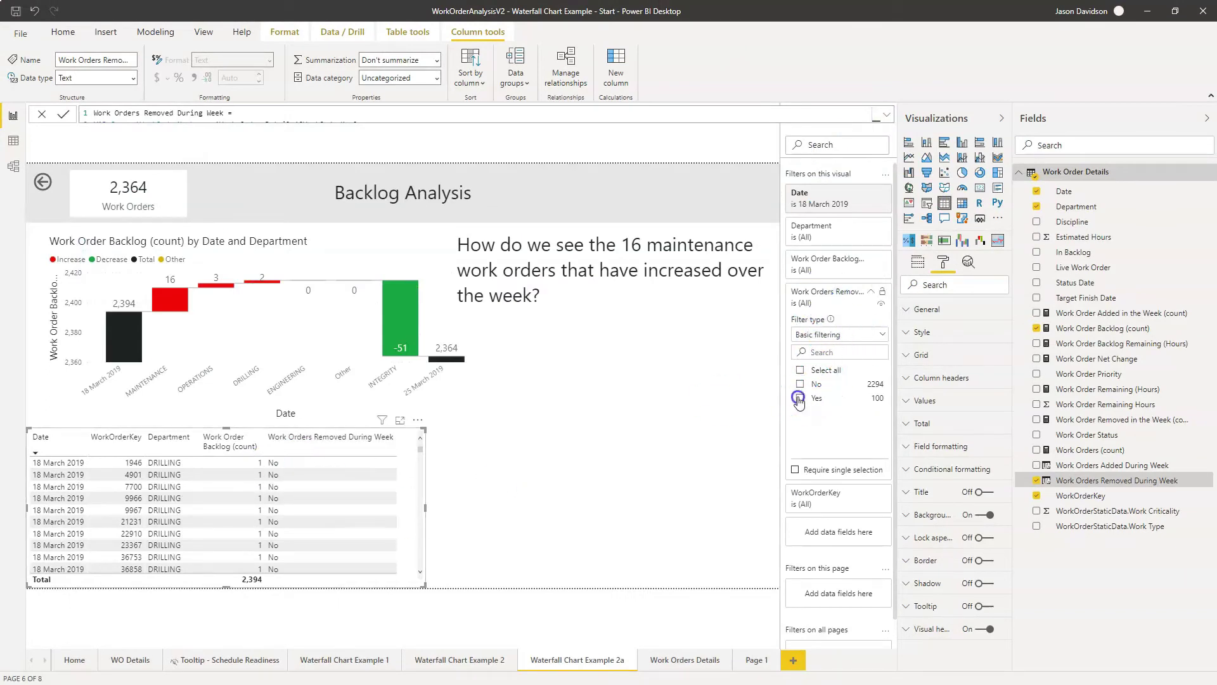
left_click(873, 292)
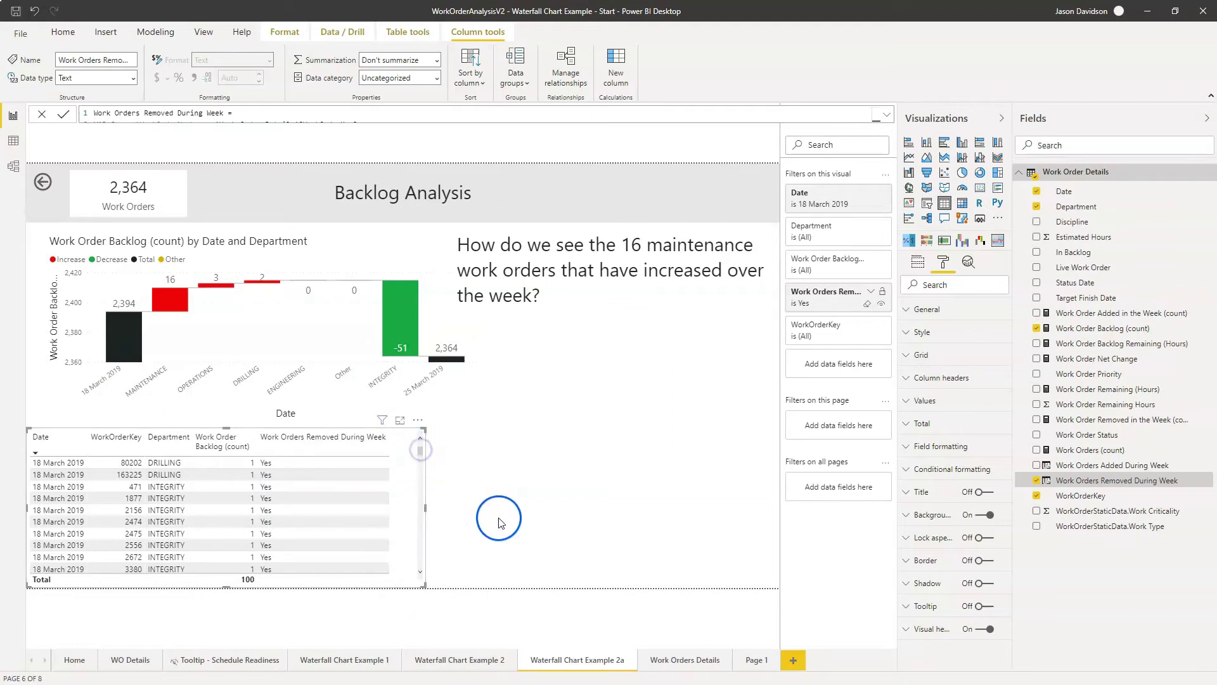
Step: Duplicate the removed work orders table and place a narrower copy beside the original
left_click(367, 515)
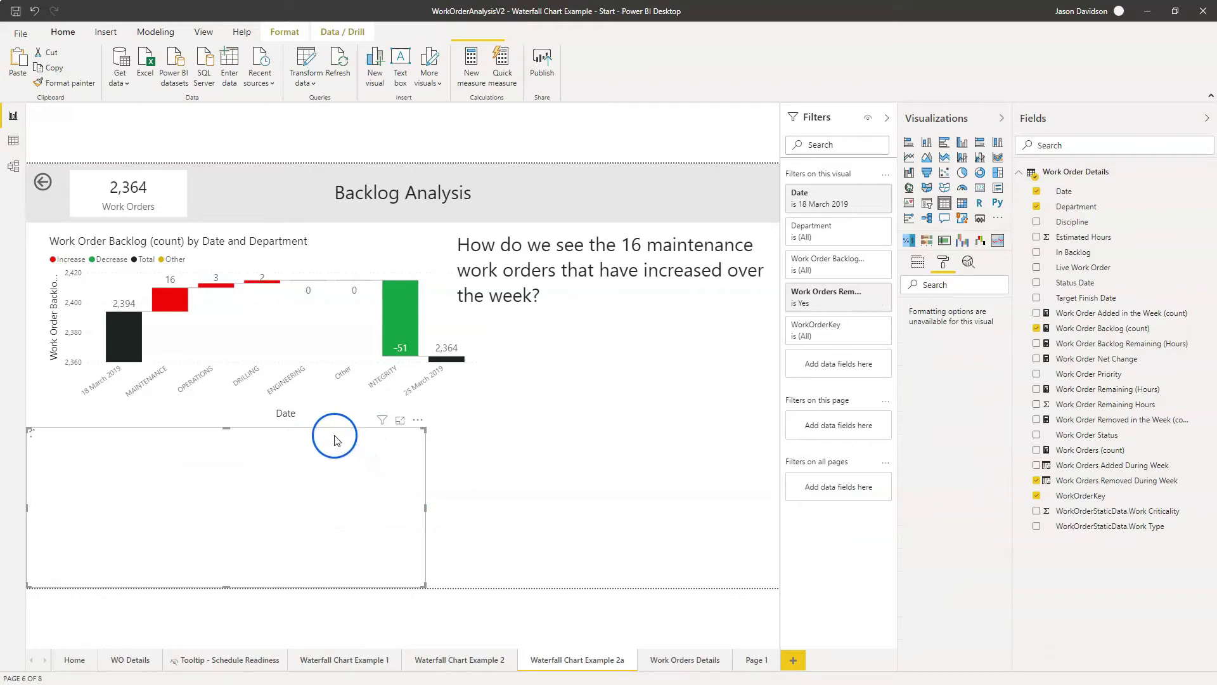
key("ctrl+v")
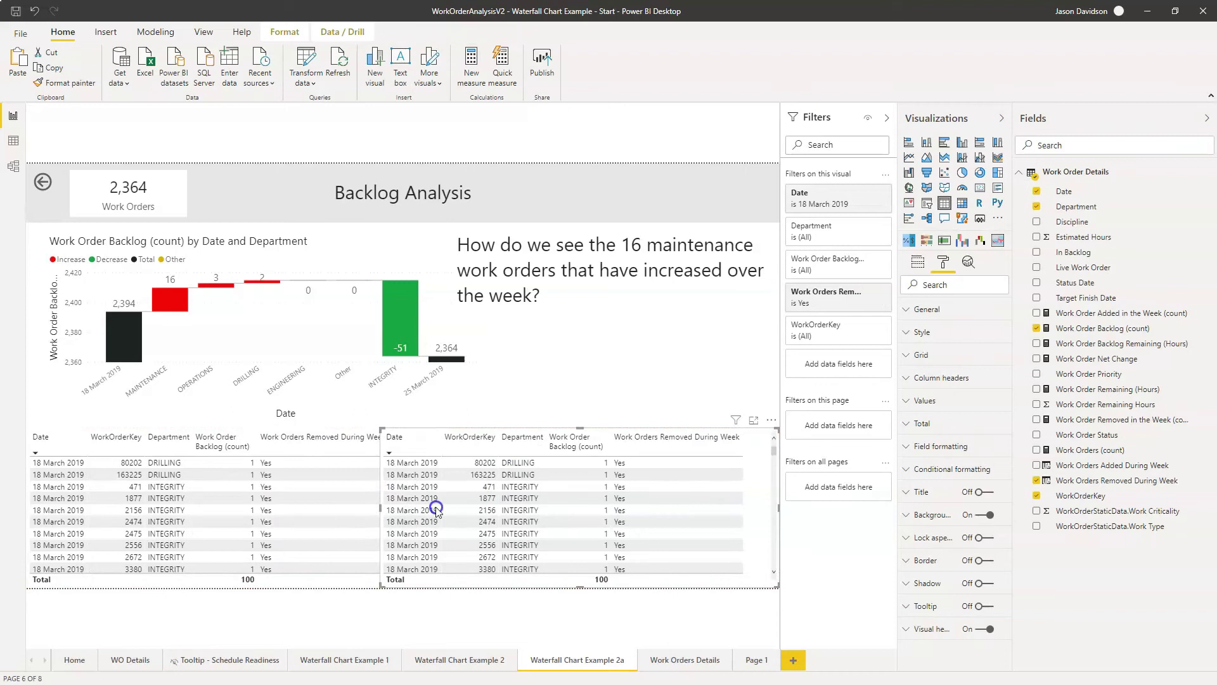
left_click_drag(436, 509, 438, 510)
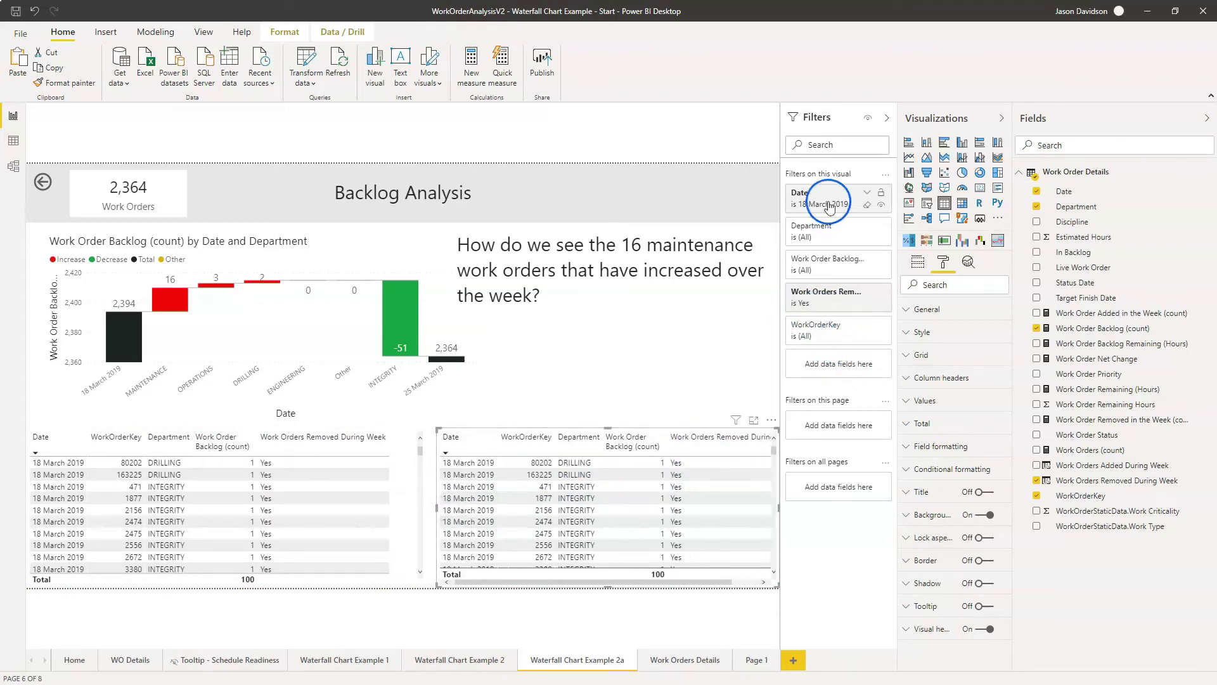
Step: Change the copied table's Date filter from its current selection to 25 March 2019 and collapse the filter card
left_click(868, 207)
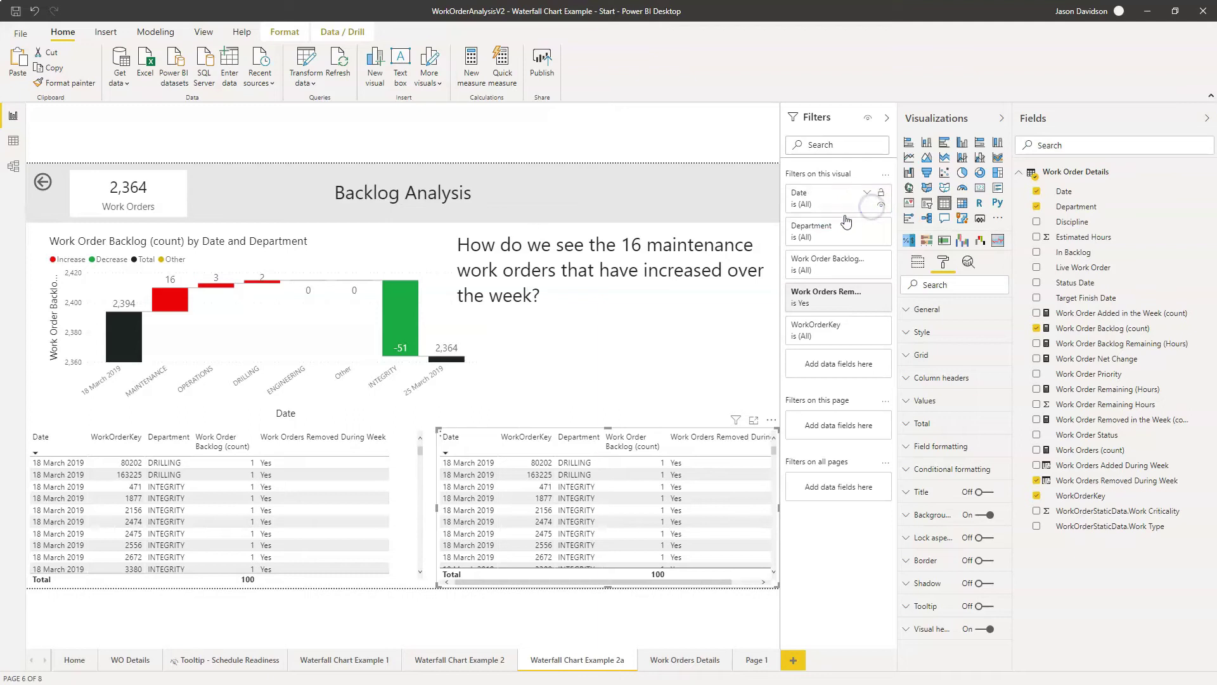
left_click(867, 193)
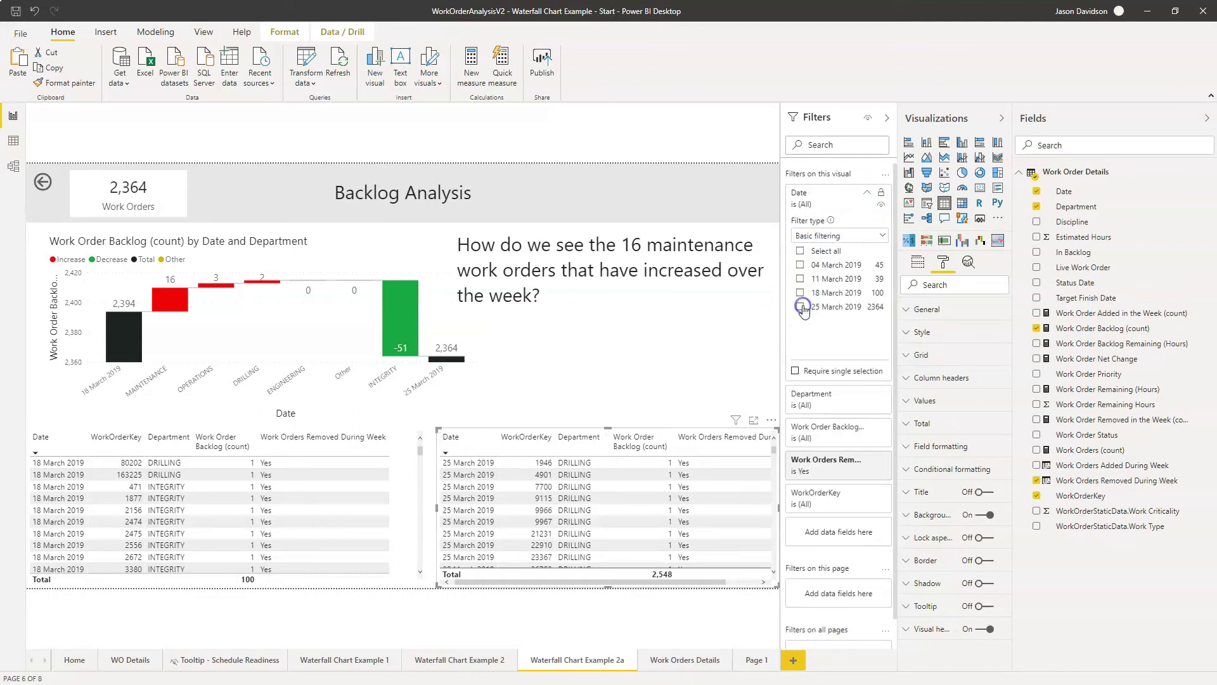
left_click(802, 307)
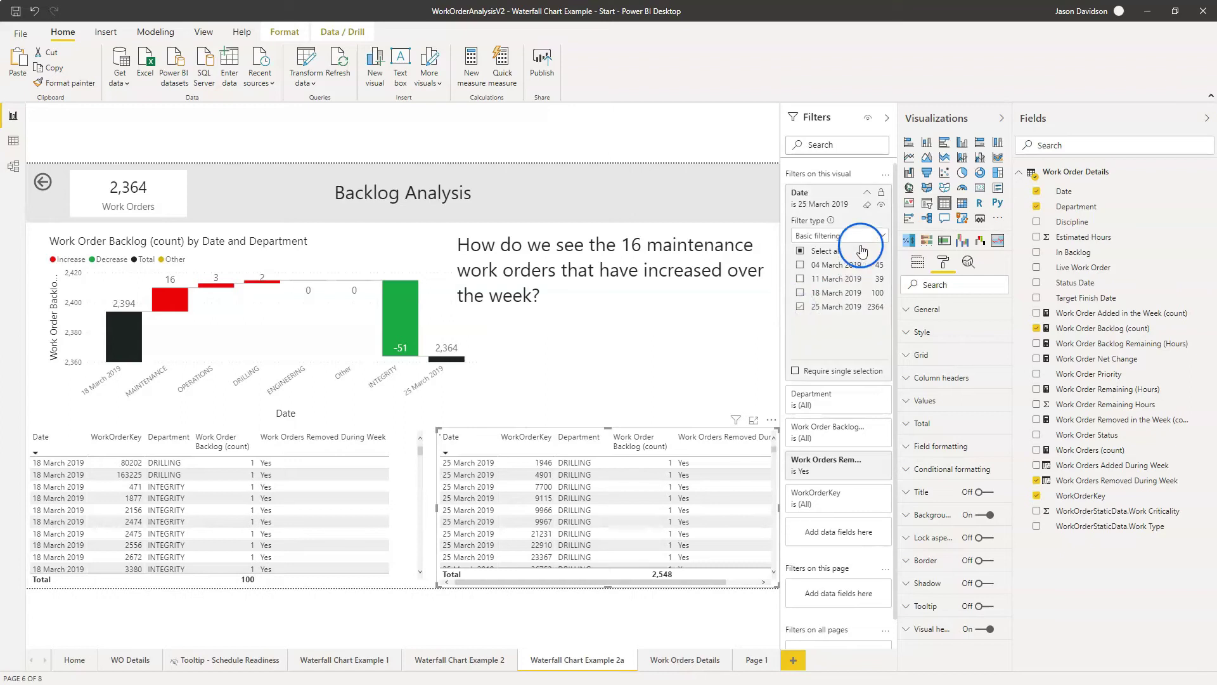
left_click(868, 195)
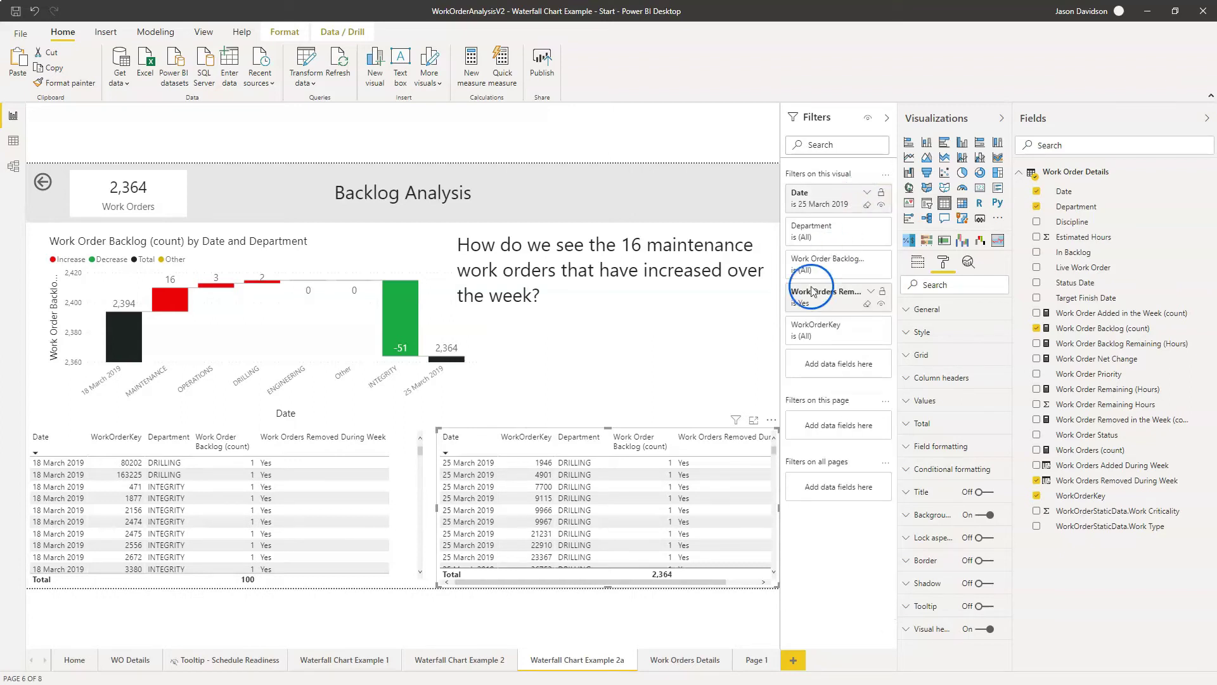
Step: Clear the copied table's Work Orders Removed During Week filter and replace that column with Work Orders Added During Week
left_click(868, 304)
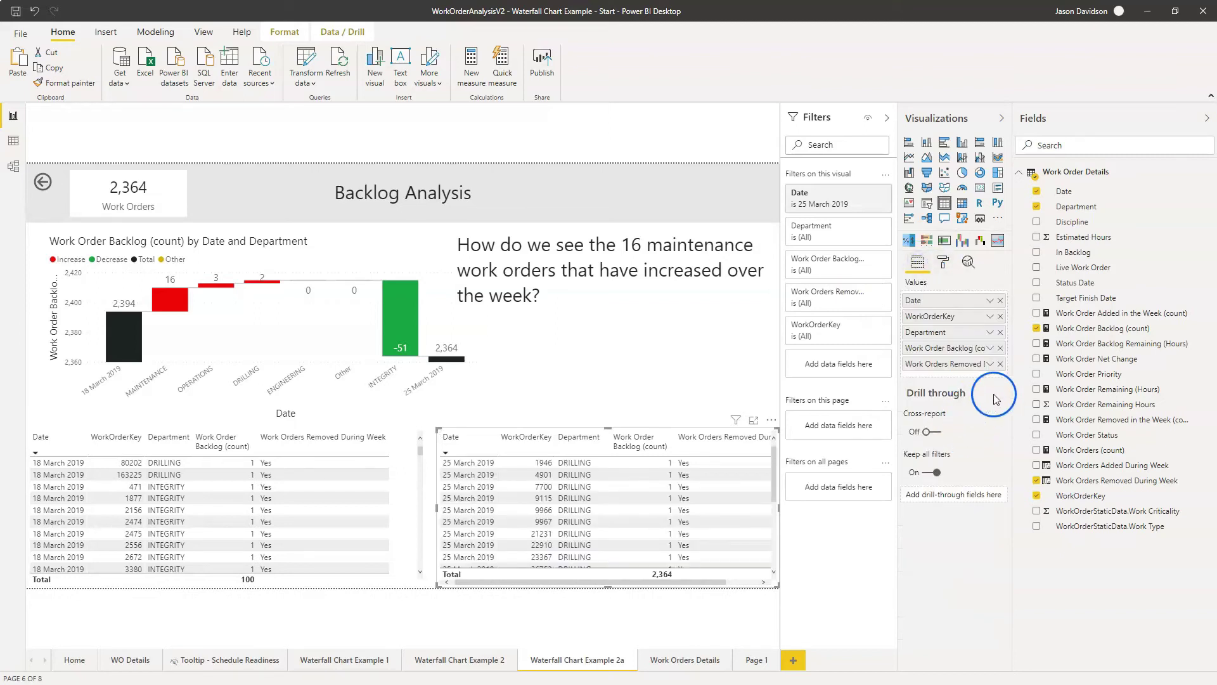
left_click(1002, 365)
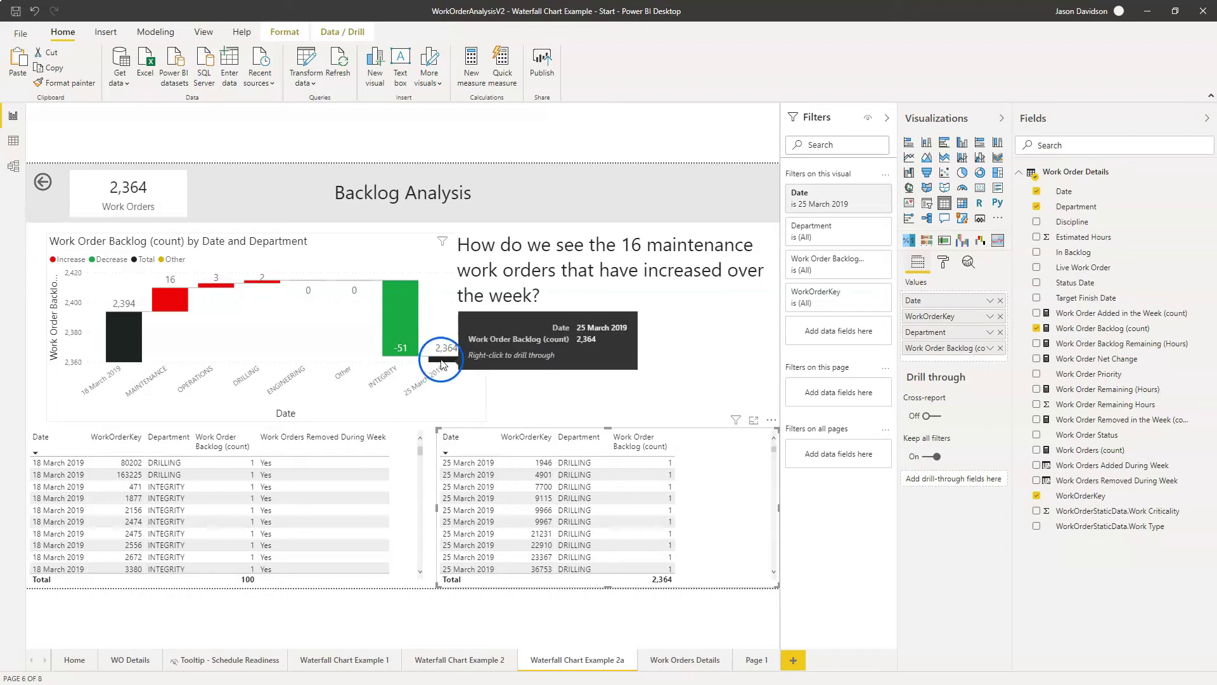
mouse_move(137, 349)
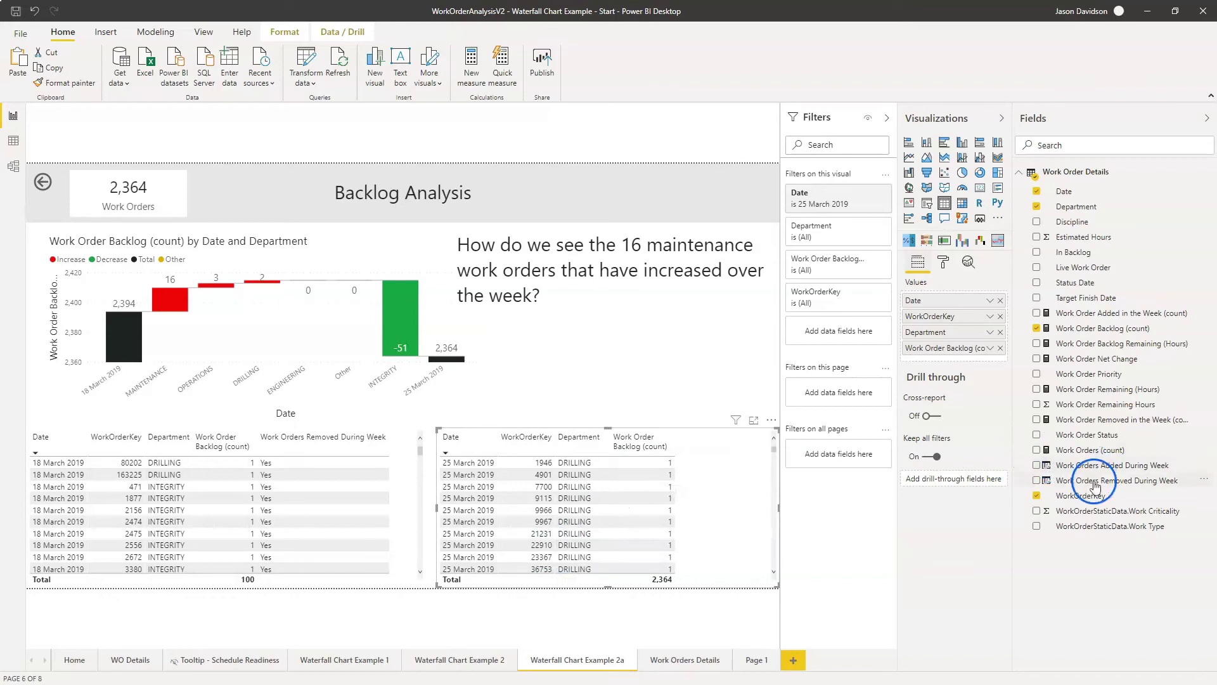
left_click_drag(1093, 466, 631, 509)
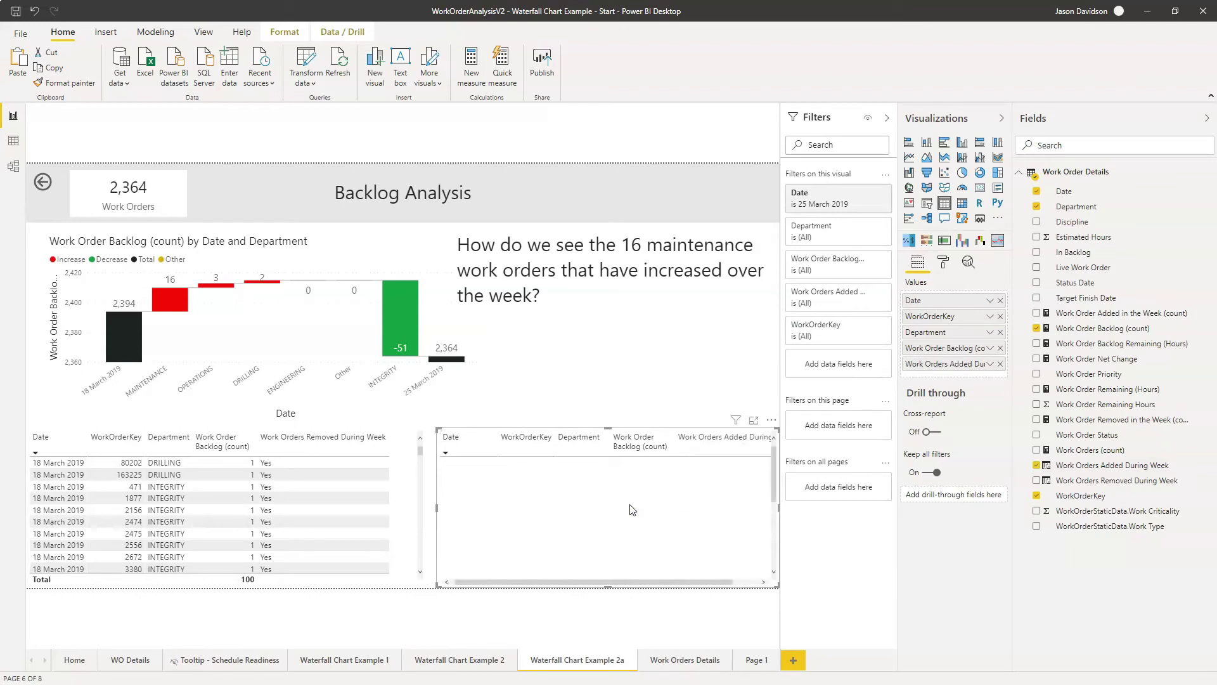
left_click(656, 511)
left_click(662, 579)
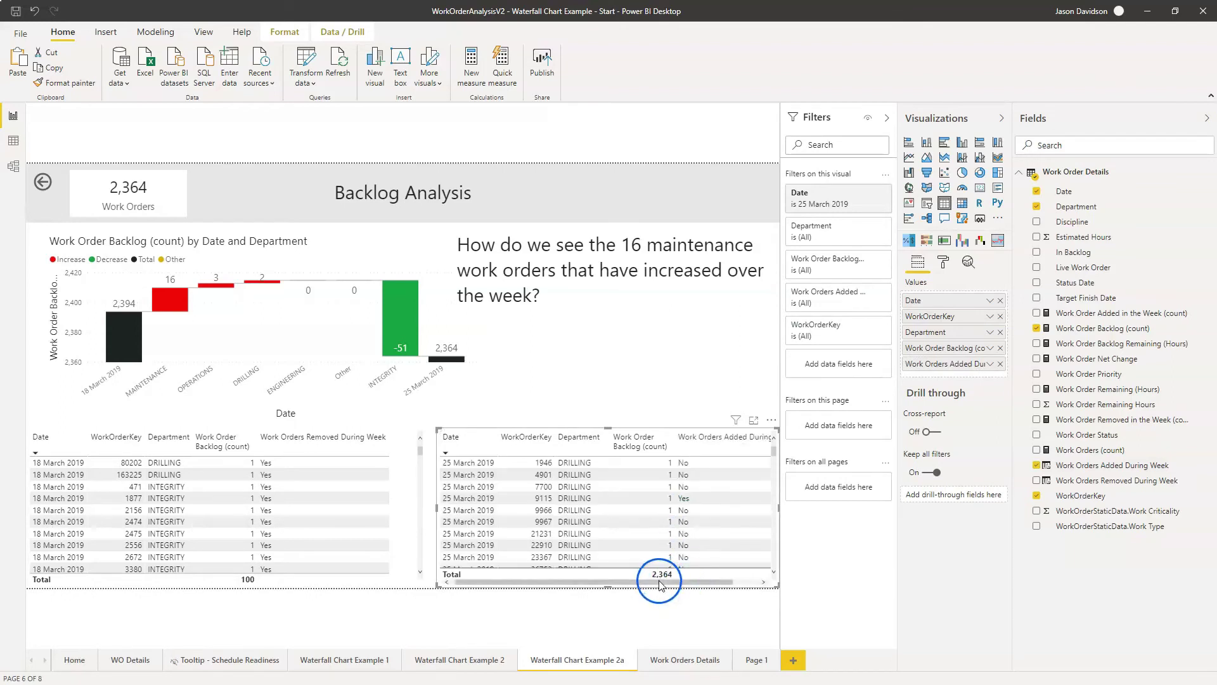
left_click_drag(659, 582, 712, 576)
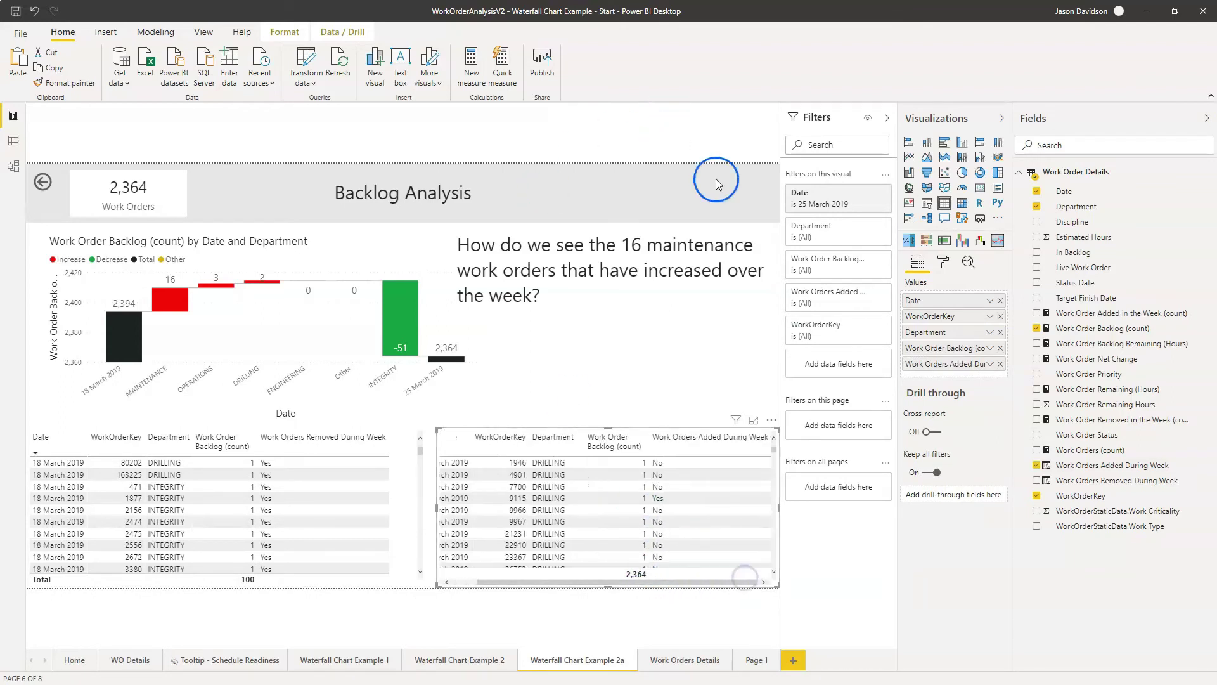
Step: Review the DAX formula of the Work Orders Added During Week column against the table rows and collapse the formula view
left_click(1058, 468)
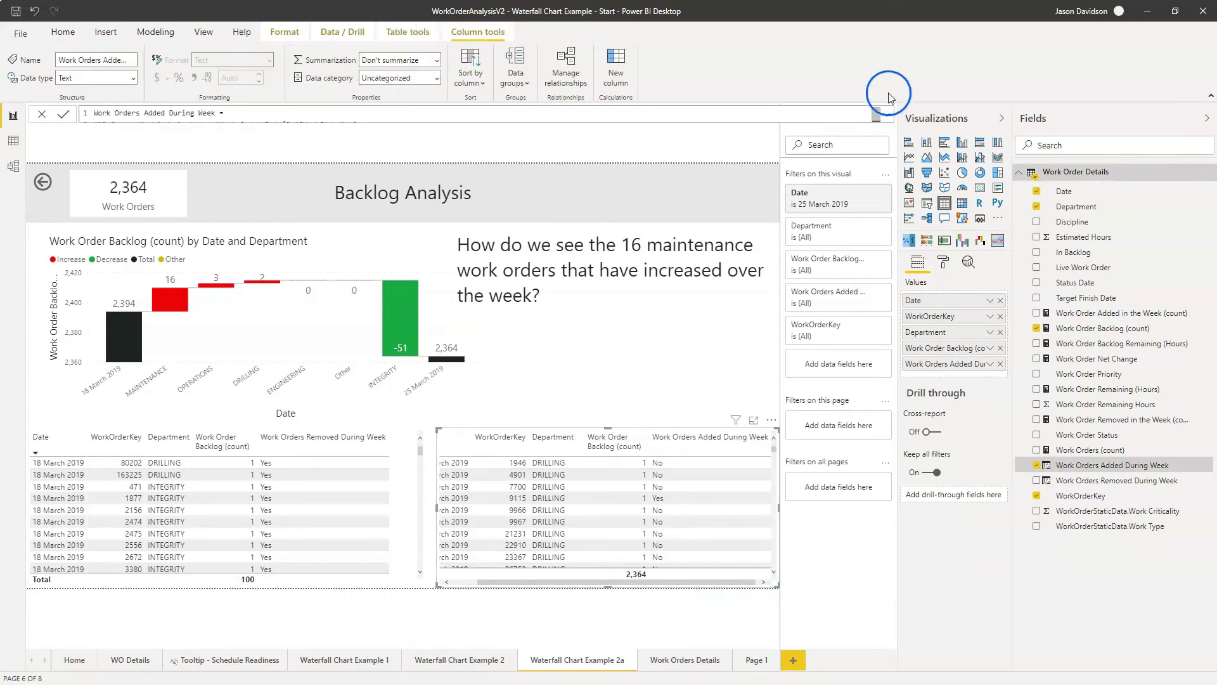
left_click(877, 115)
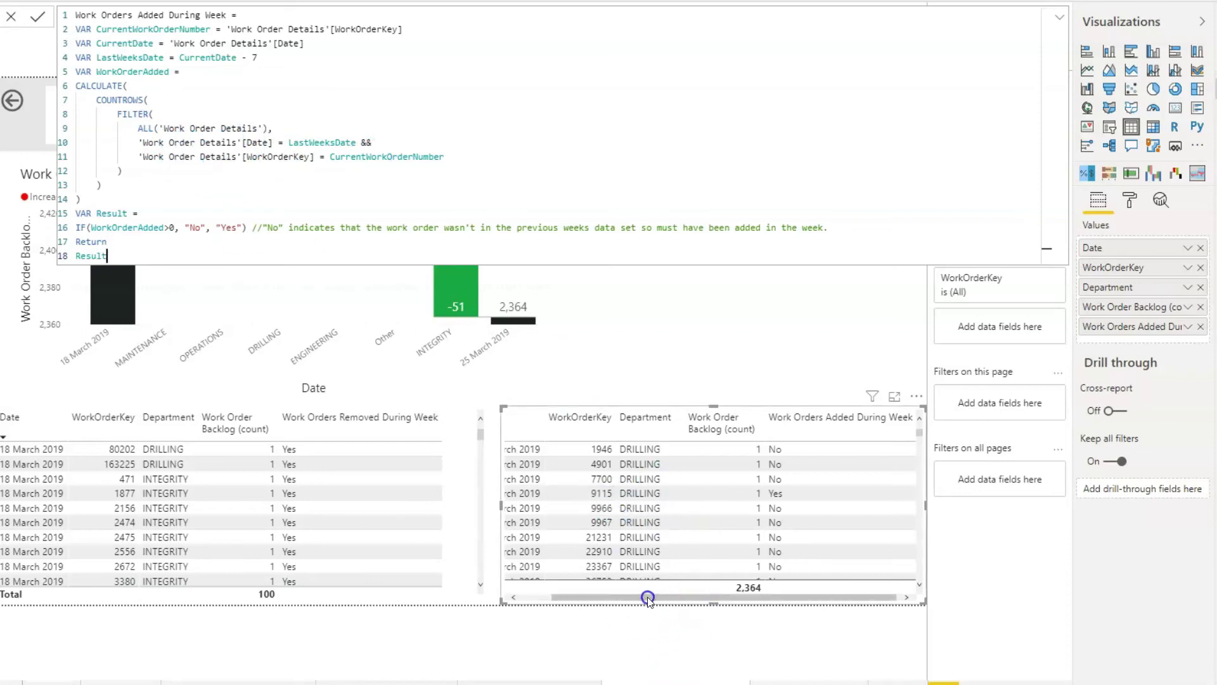
left_click(539, 598)
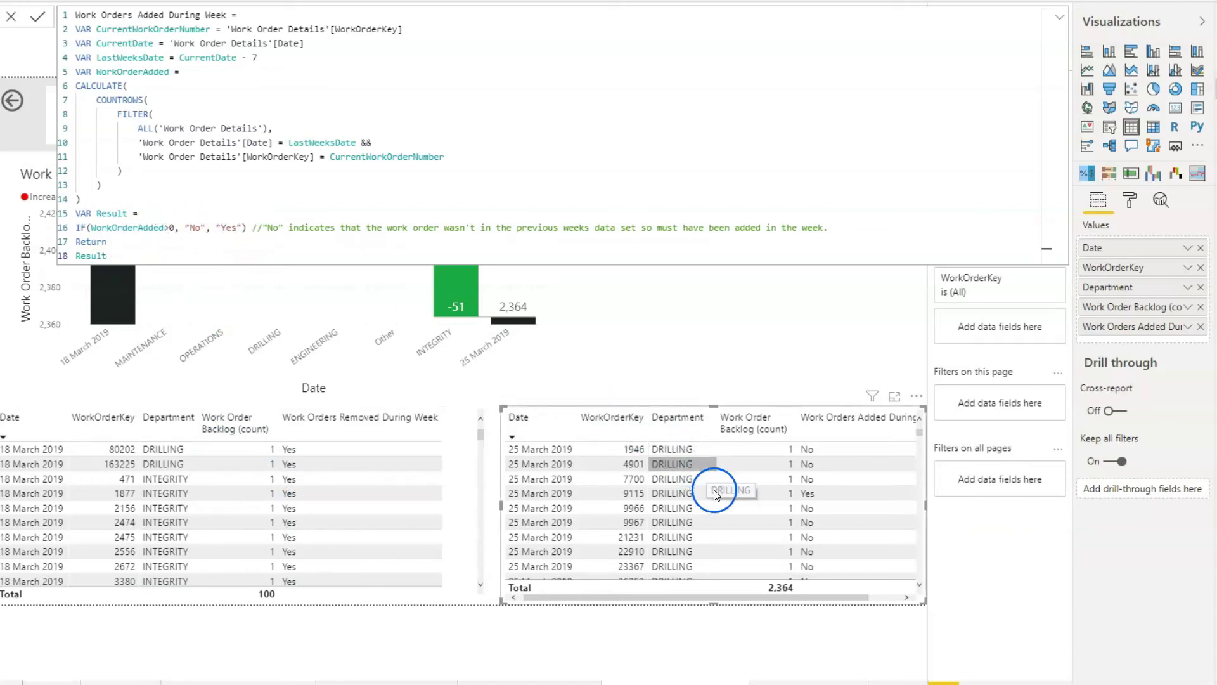
left_click(1062, 20)
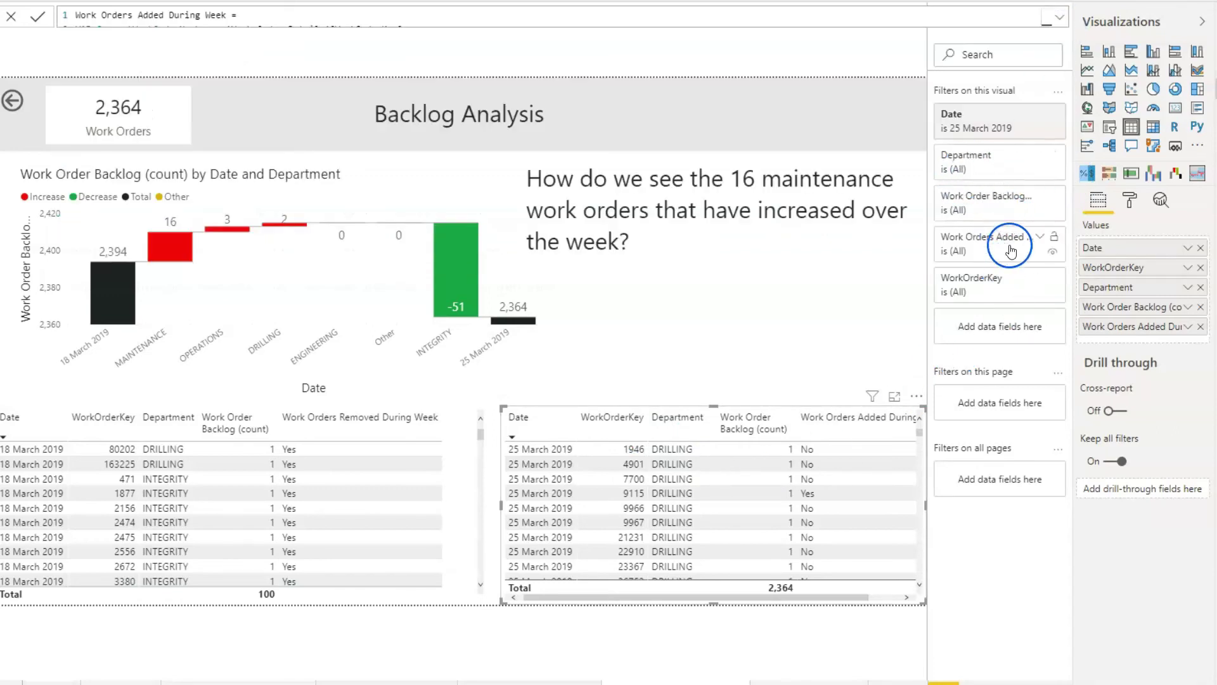
Step: Filter the copied table to rows where Work Orders Added During Week is Yes
left_click(1040, 237)
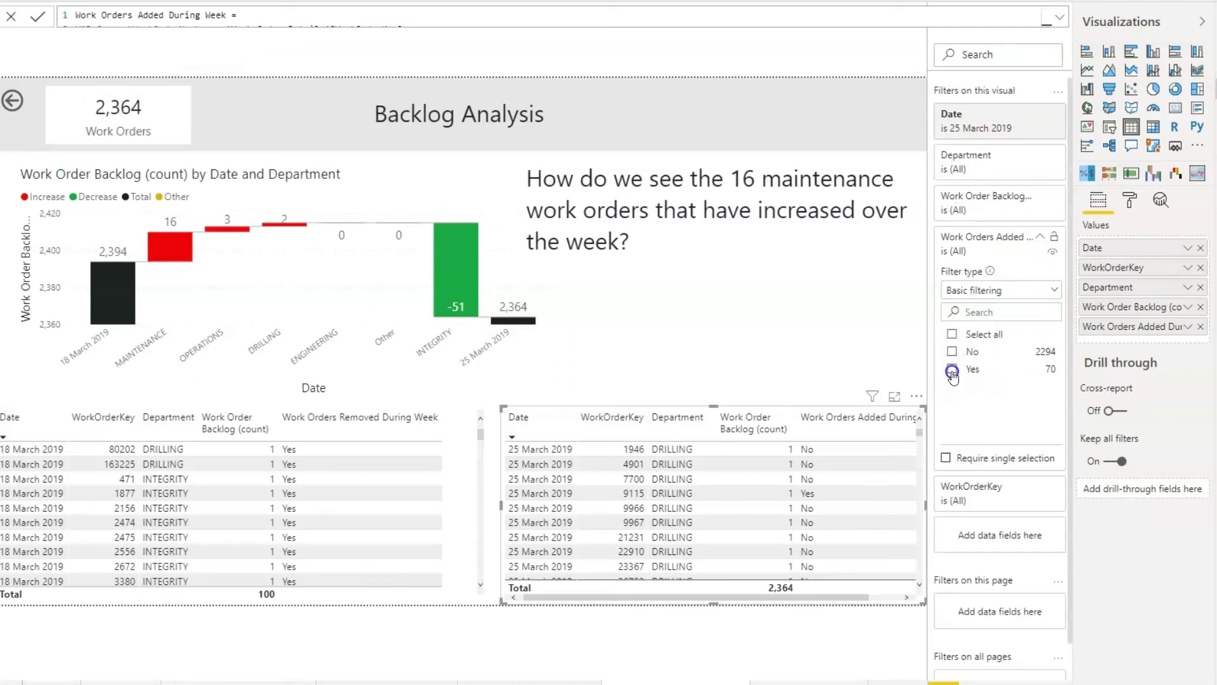
left_click(952, 369)
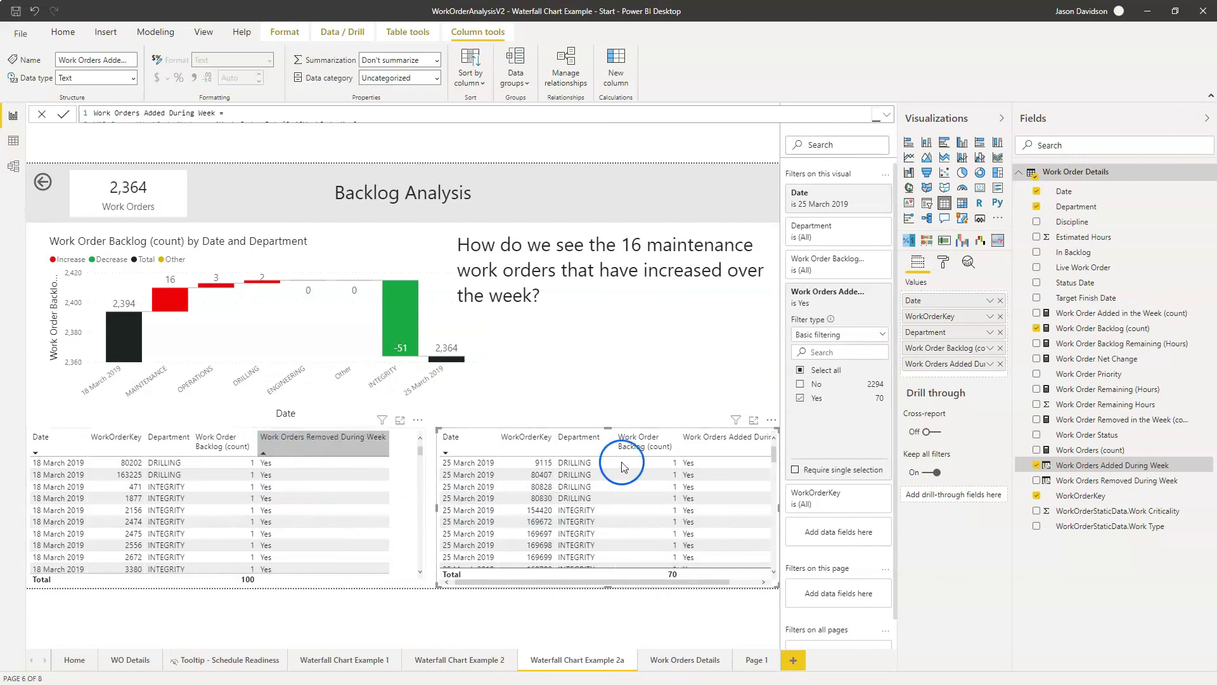
Step: Cross-filter both tables by the chart's Maintenance bar to compare removed and added work orders
left_click(732, 451)
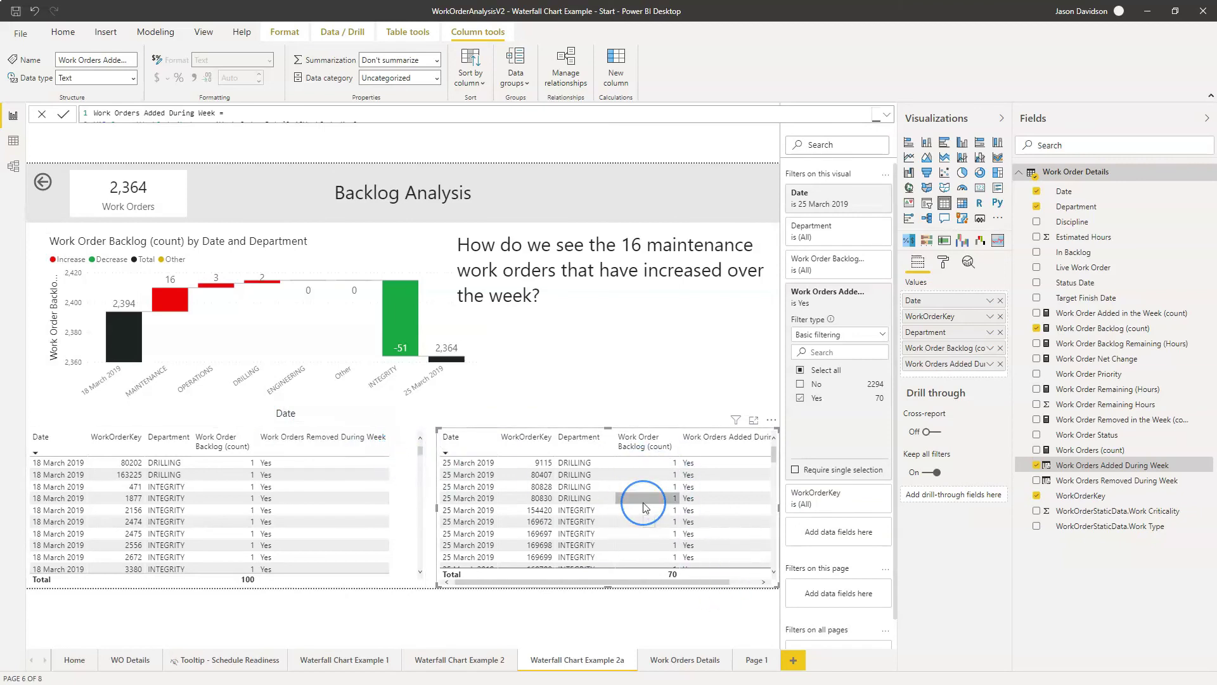
left_click(179, 305)
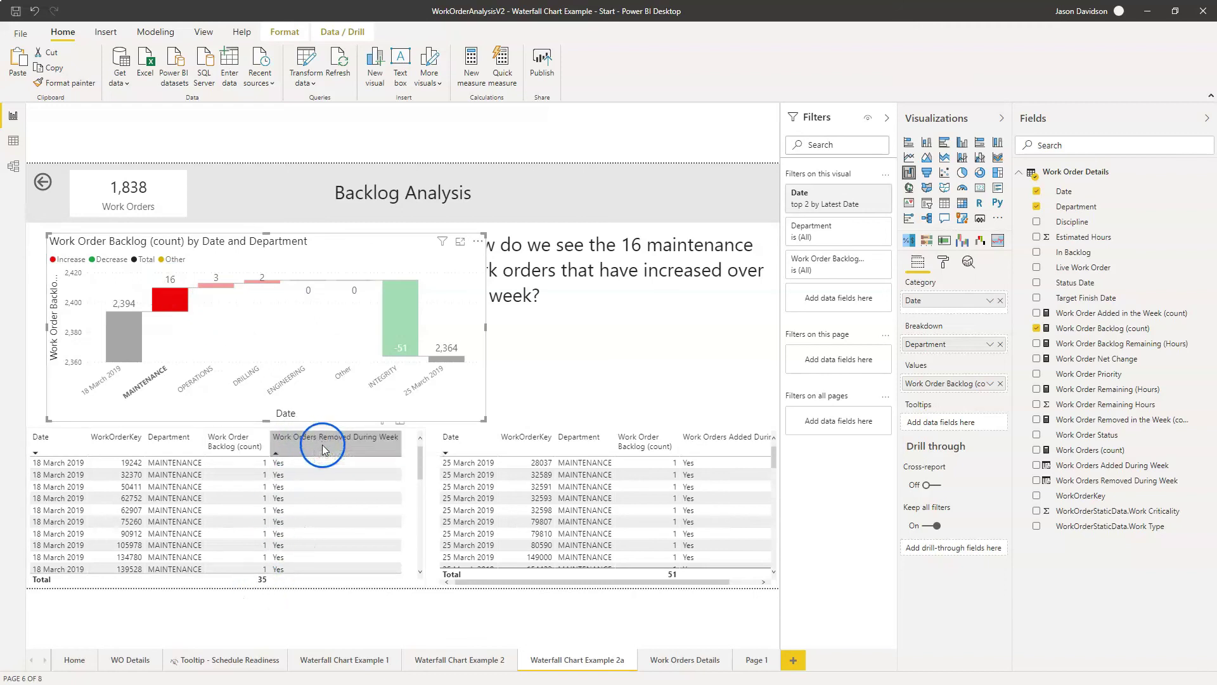
Step: Narrow the Work Order Backlog (count) column in the added work orders table and widen the table slightly to fit its last column
left_click(620, 452)
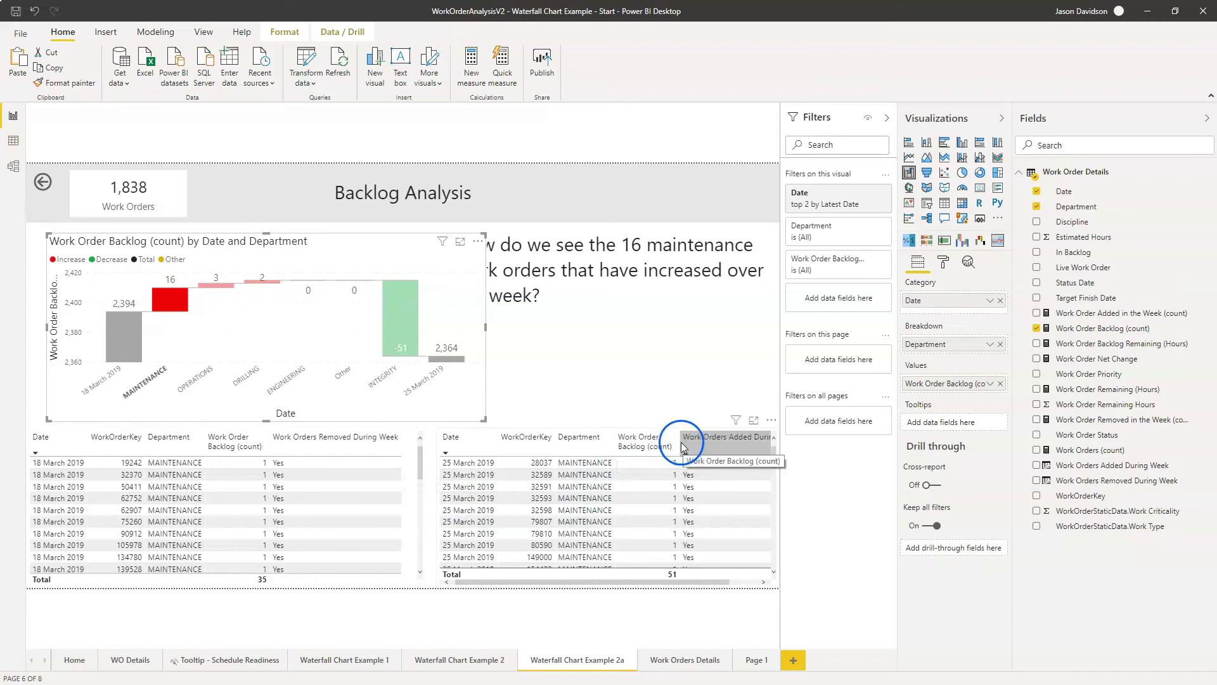
left_click_drag(674, 446, 663, 448)
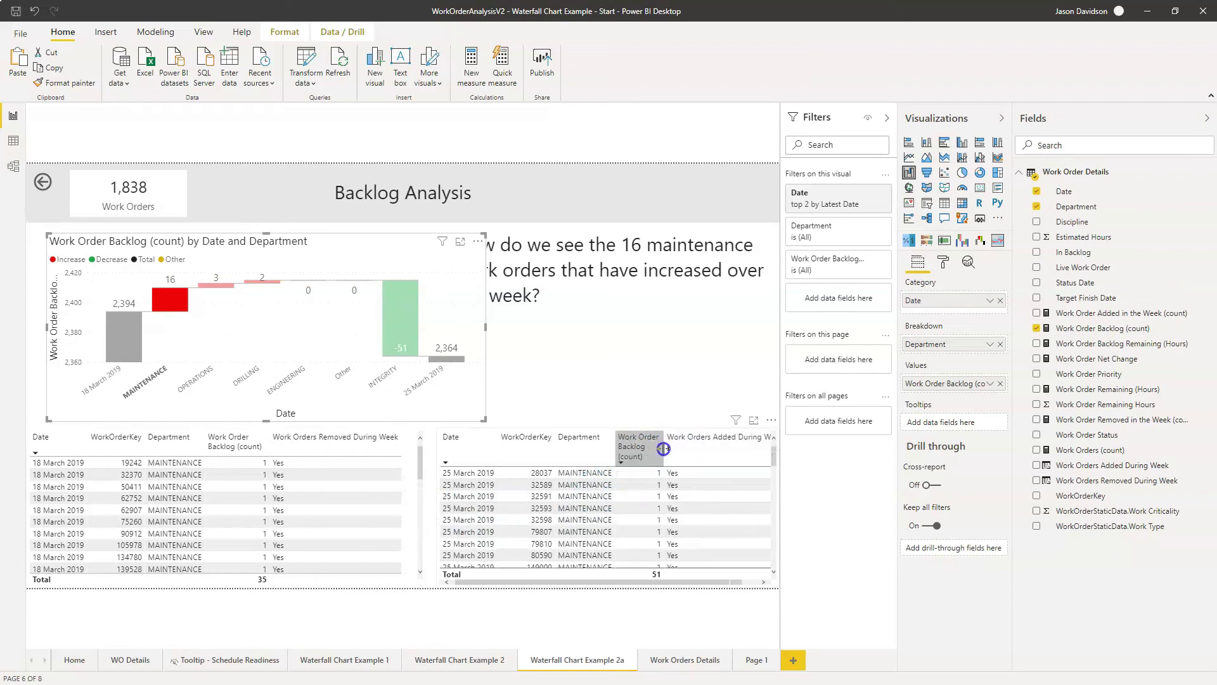
left_click(446, 492)
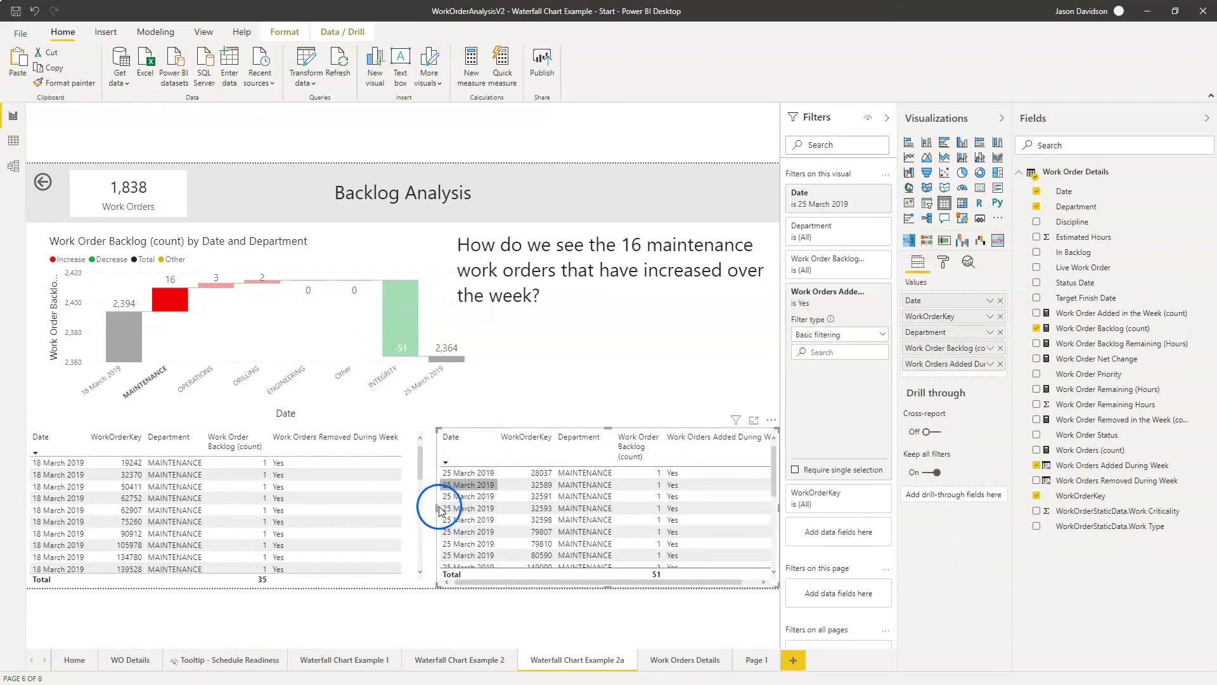
left_click_drag(436, 511, 429, 512)
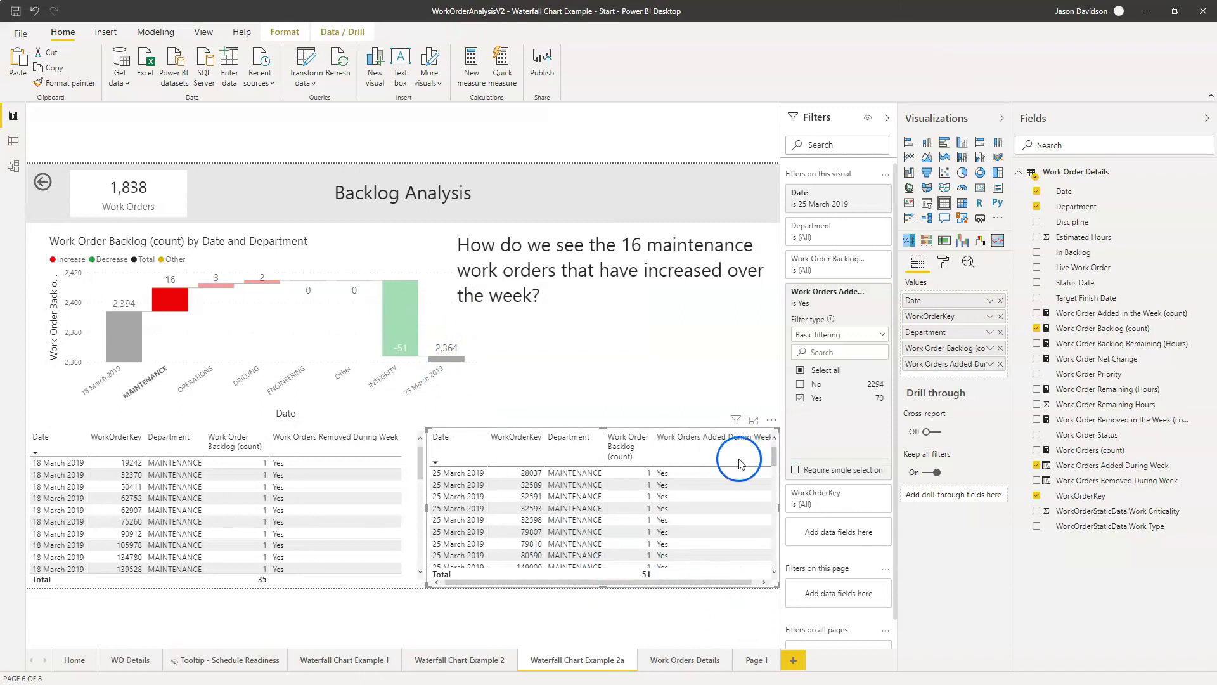
left_click(764, 508)
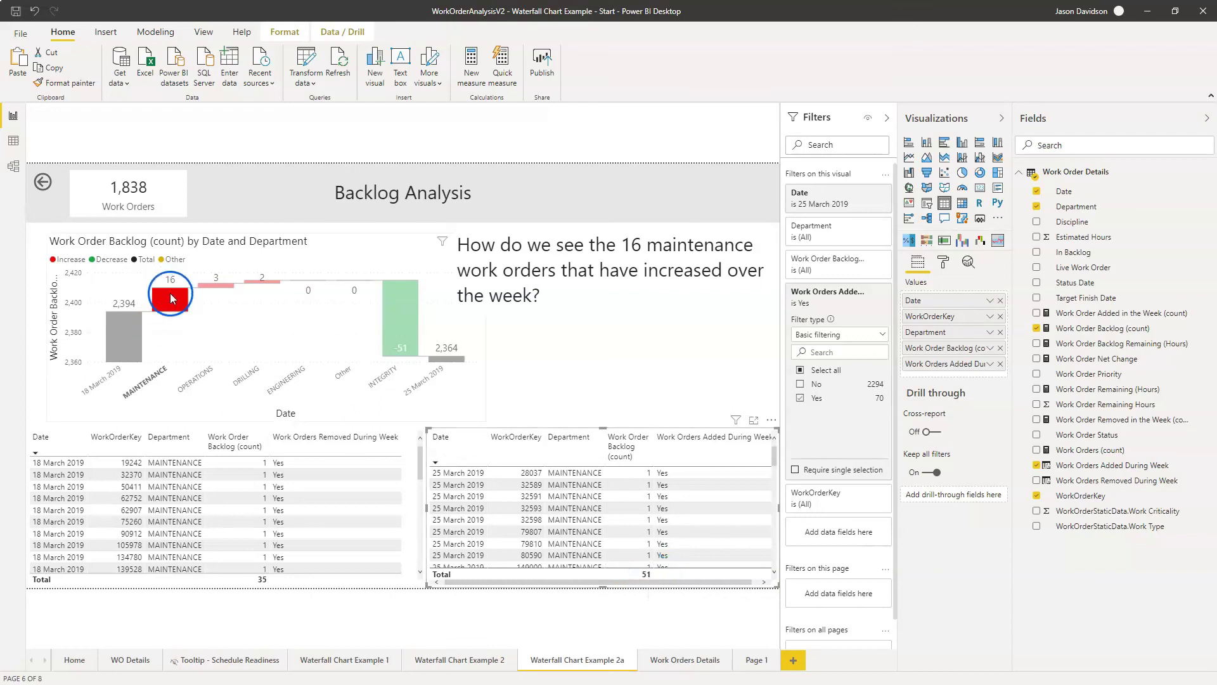
Step: Clear the chart's Maintenance cross-filter and inspect the 25 March 2019 and 18 March 2019 bars against the two tables
mouse_move(175, 303)
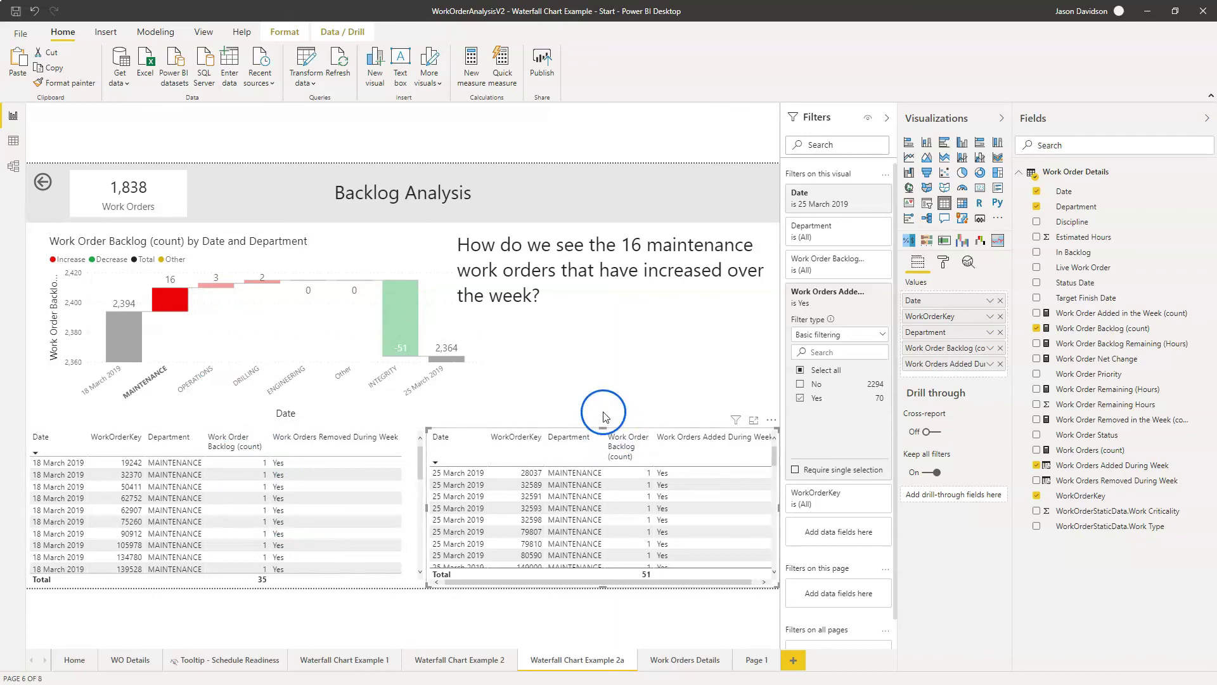
left_click(176, 306)
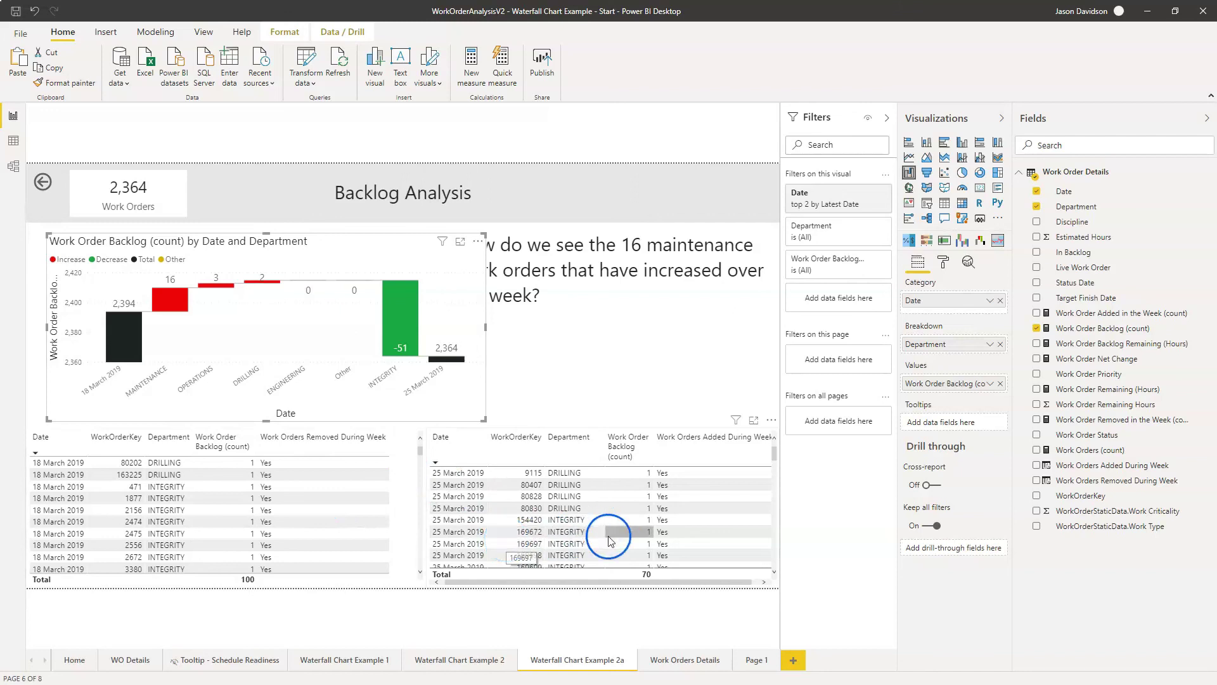
left_click(385, 435)
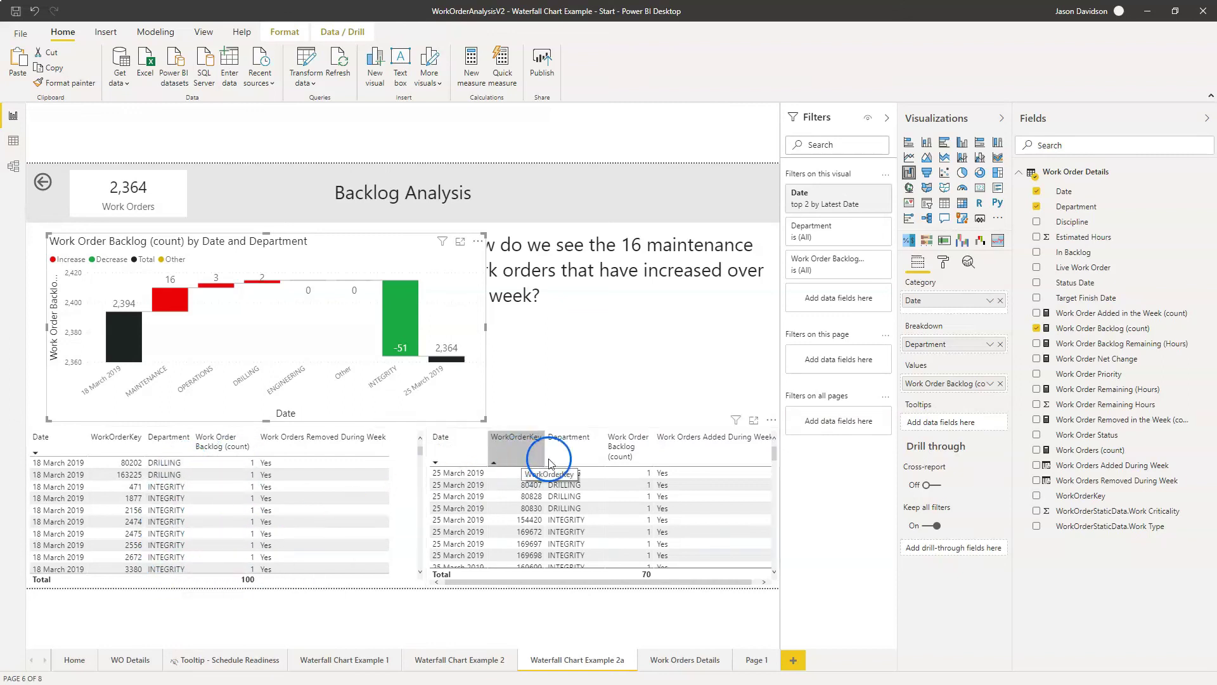
left_click_drag(579, 457, 542, 508)
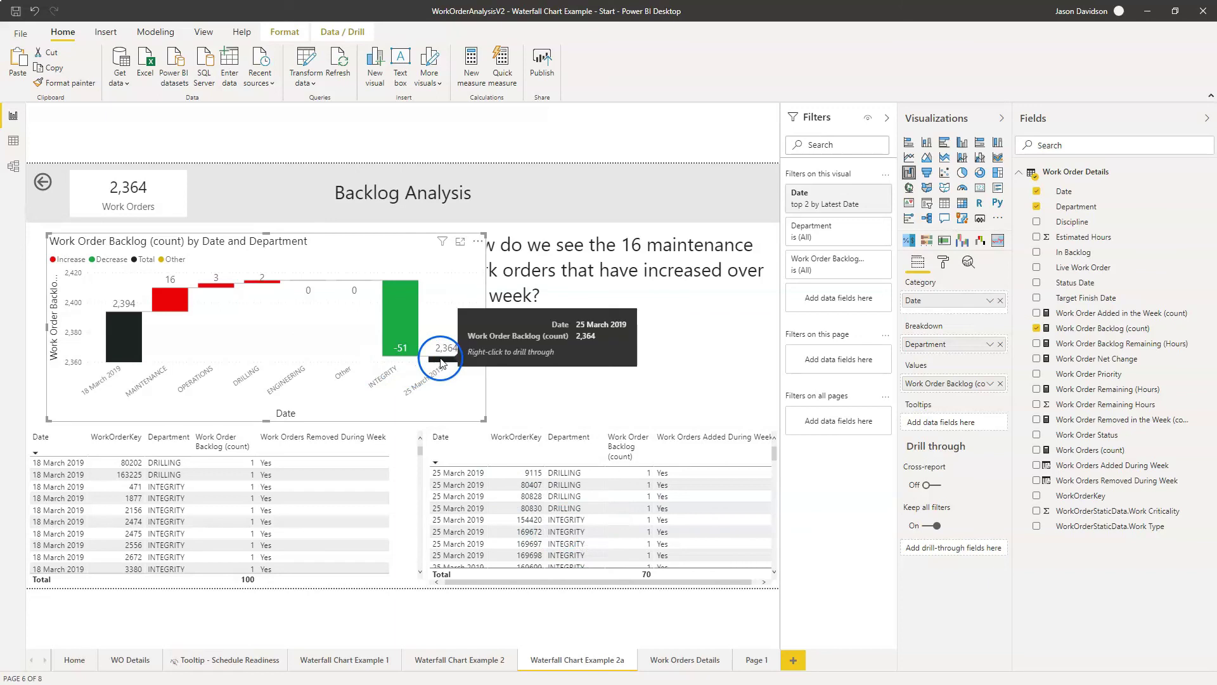
mouse_move(116, 346)
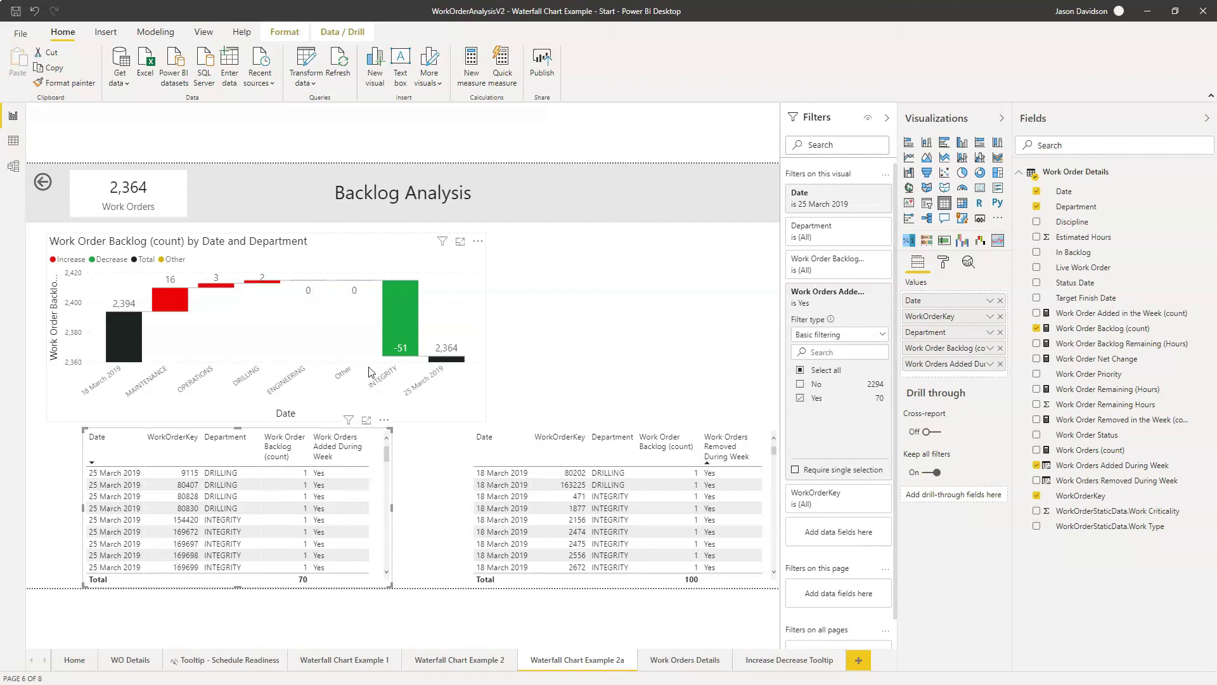
Step: Cross-filter the rearranged added and removed work order tables by the chart's Maintenance bar
left_click(170, 307)
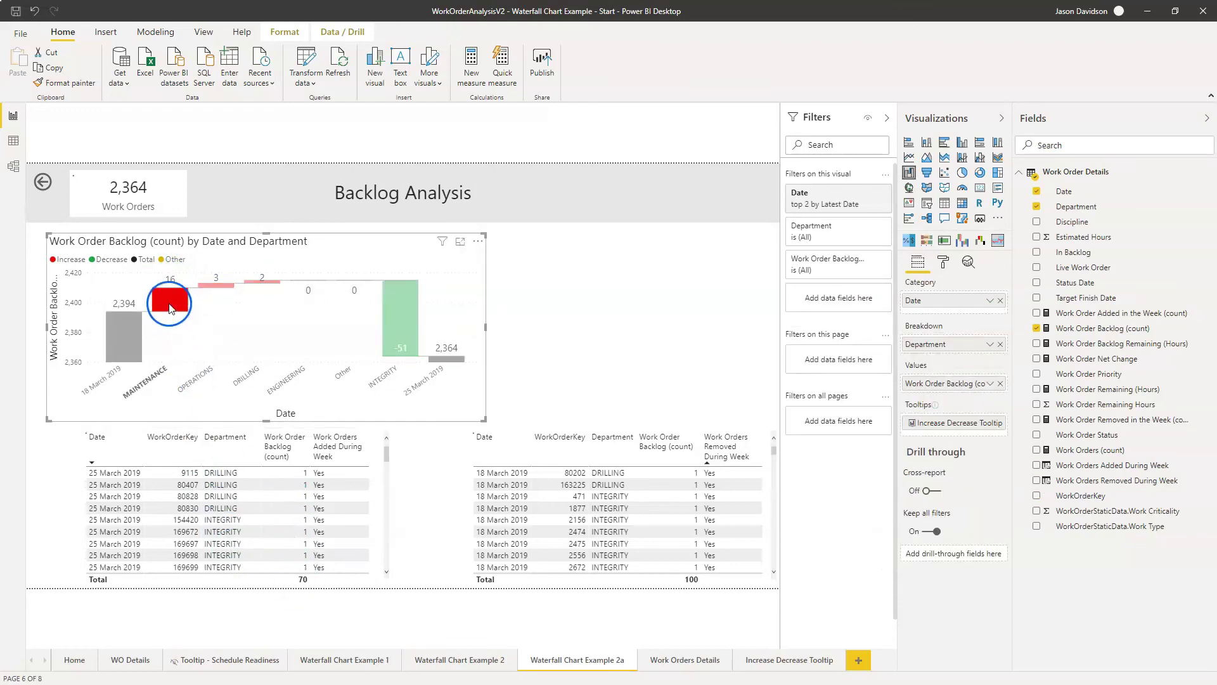